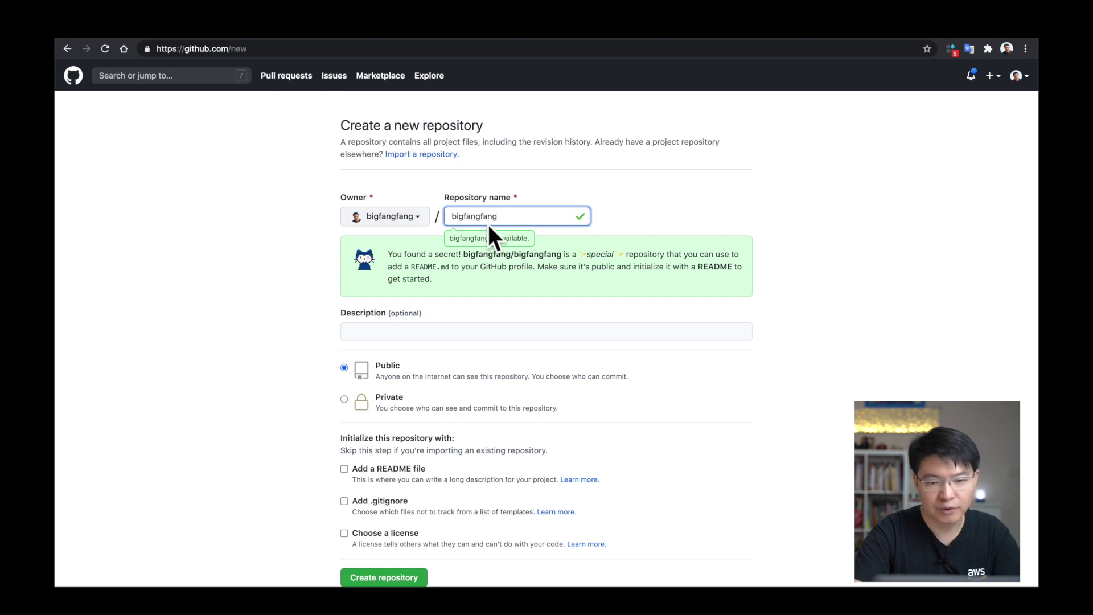
- Name the new repository bigfangfang.github.io
key(BackSpace)
text(g.github.io)
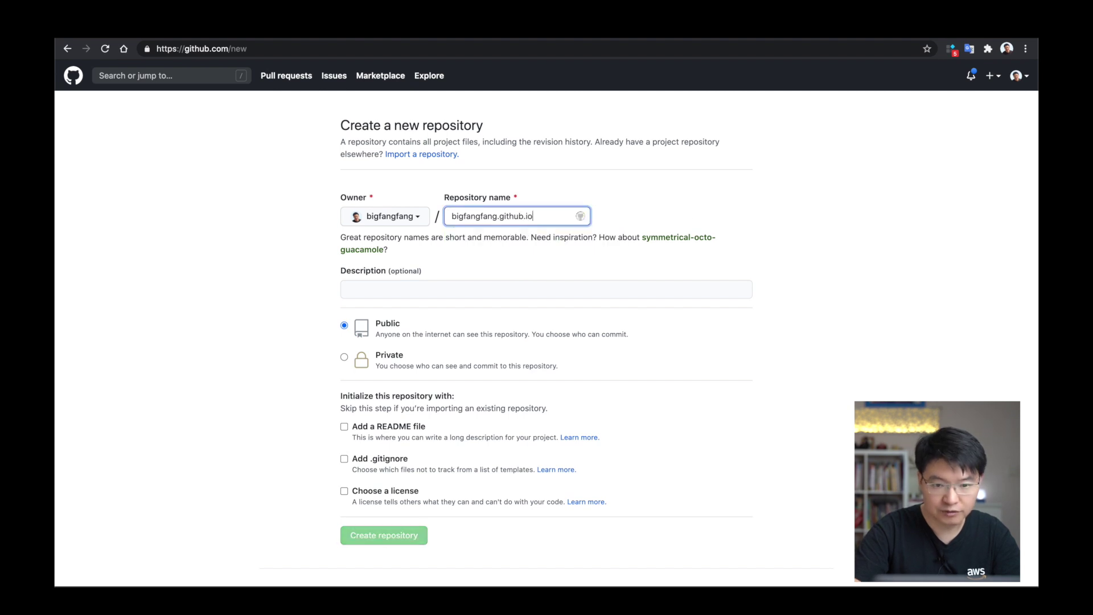
click(615, 214)
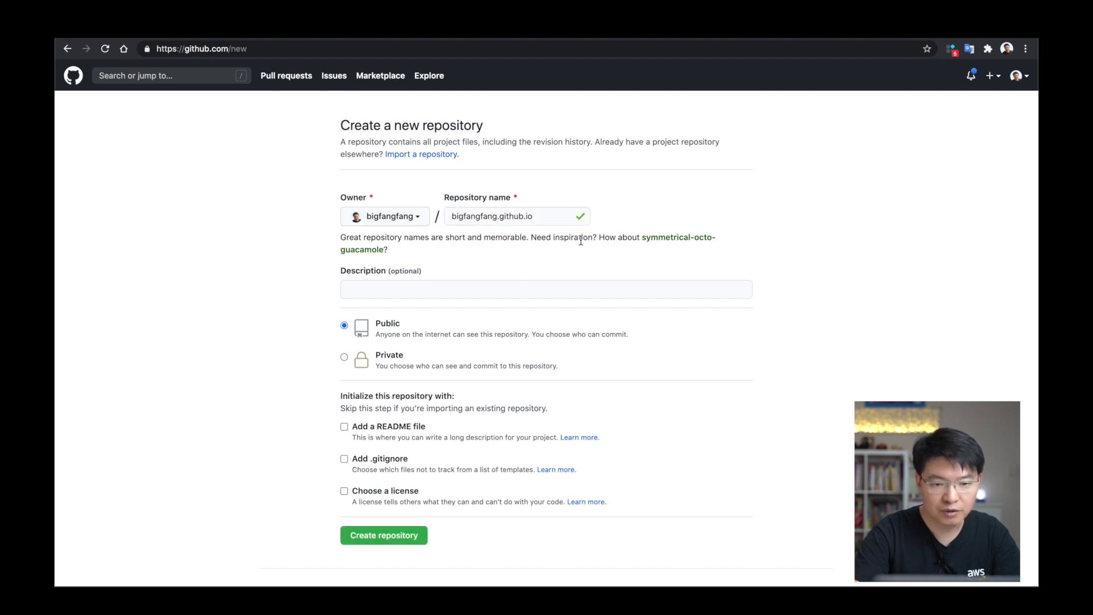
drag(548, 217, 445, 217)
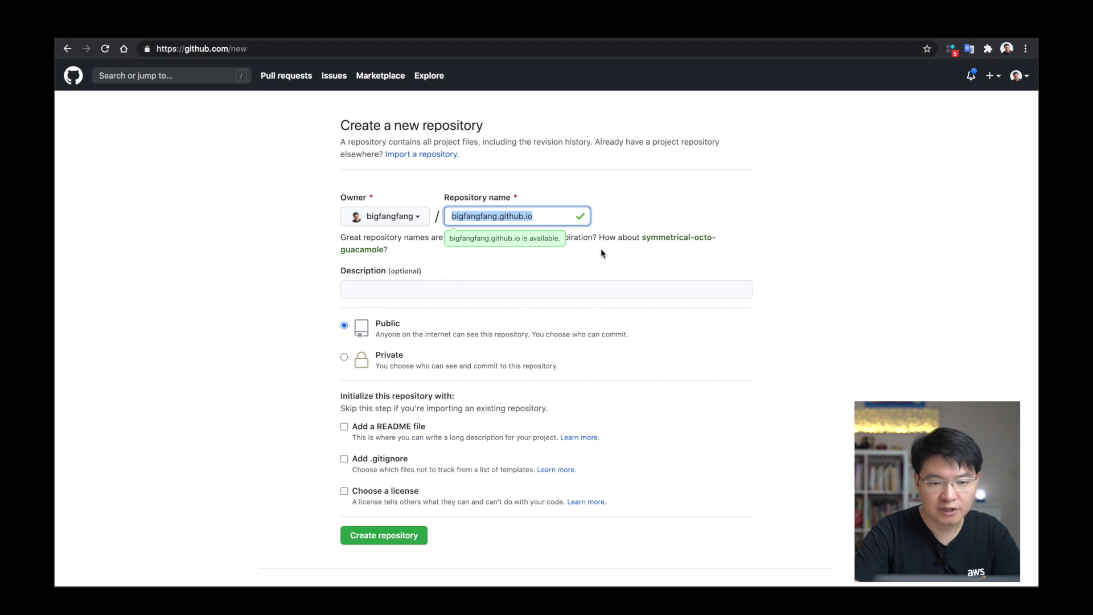
click(759, 196)
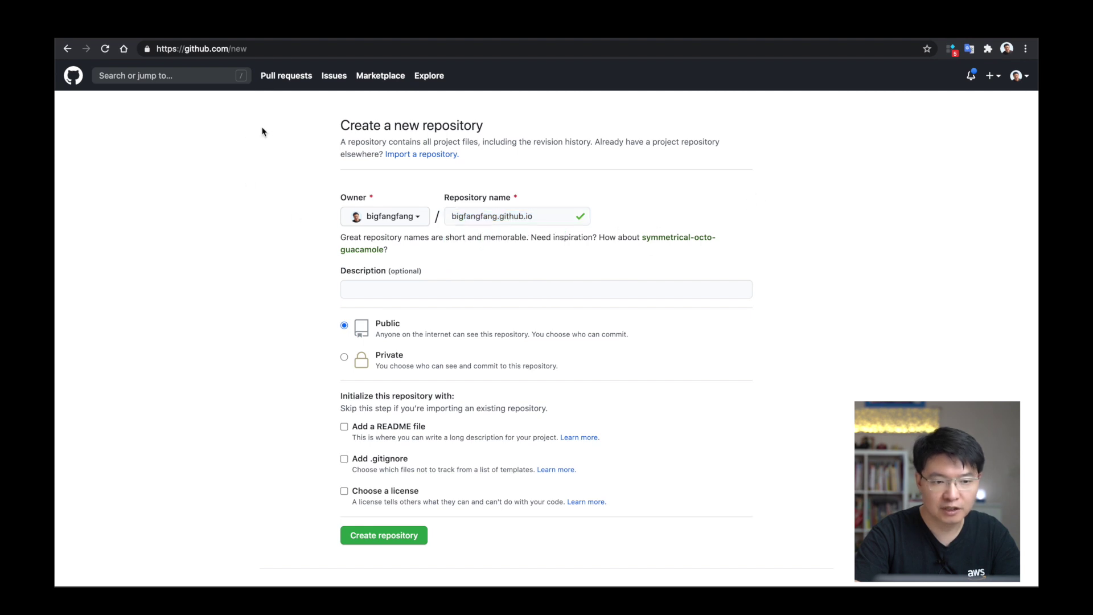
drag(538, 223, 444, 219)
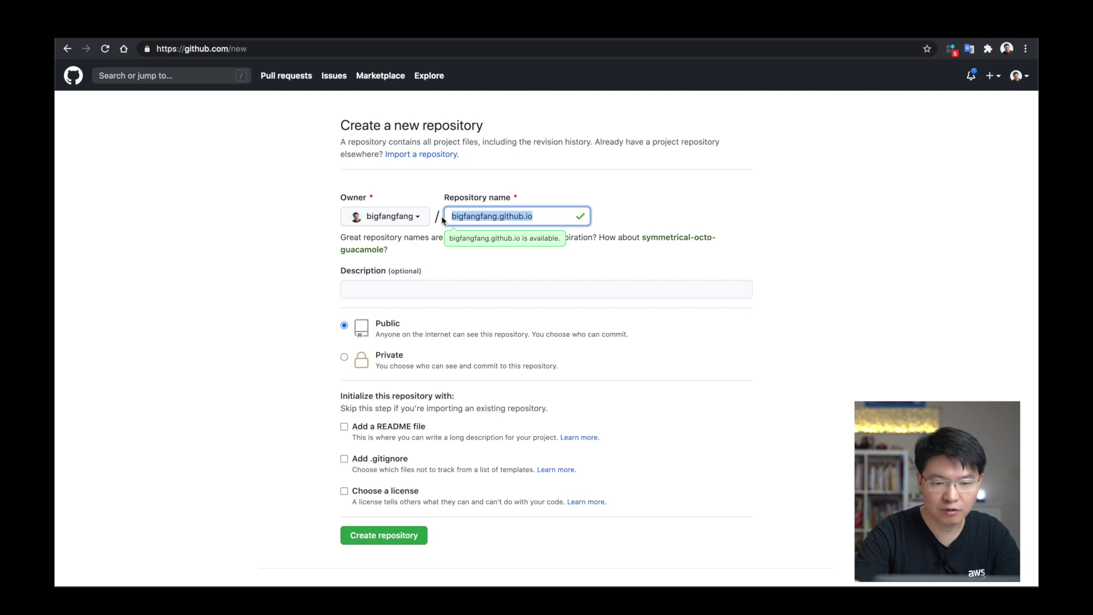
click(754, 224)
- Add the description "website" and create the public repository
click(357, 290)
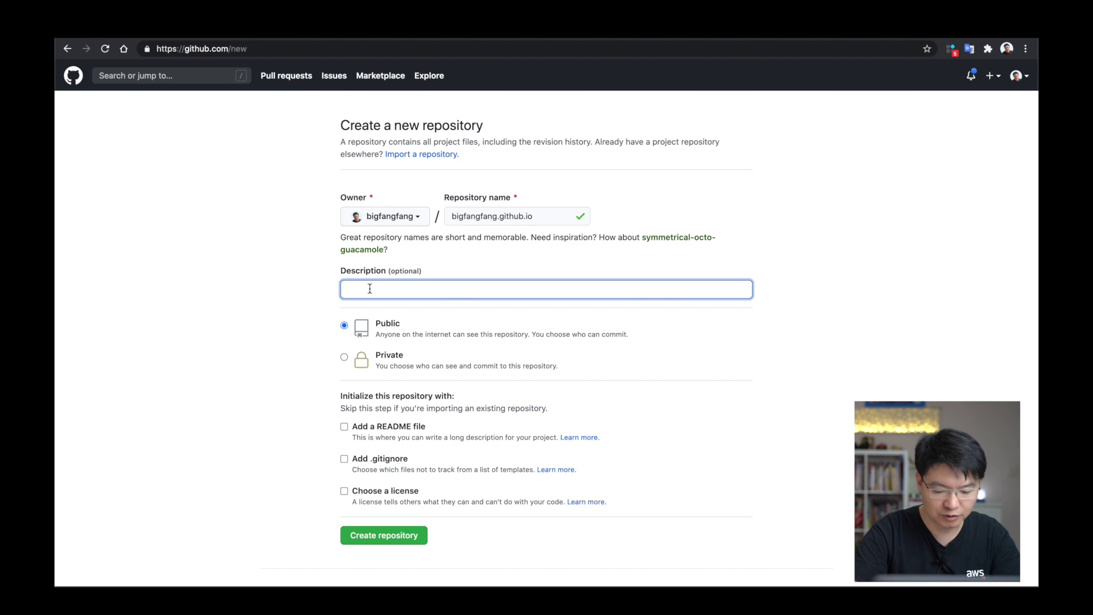
text(website)
click(531, 516)
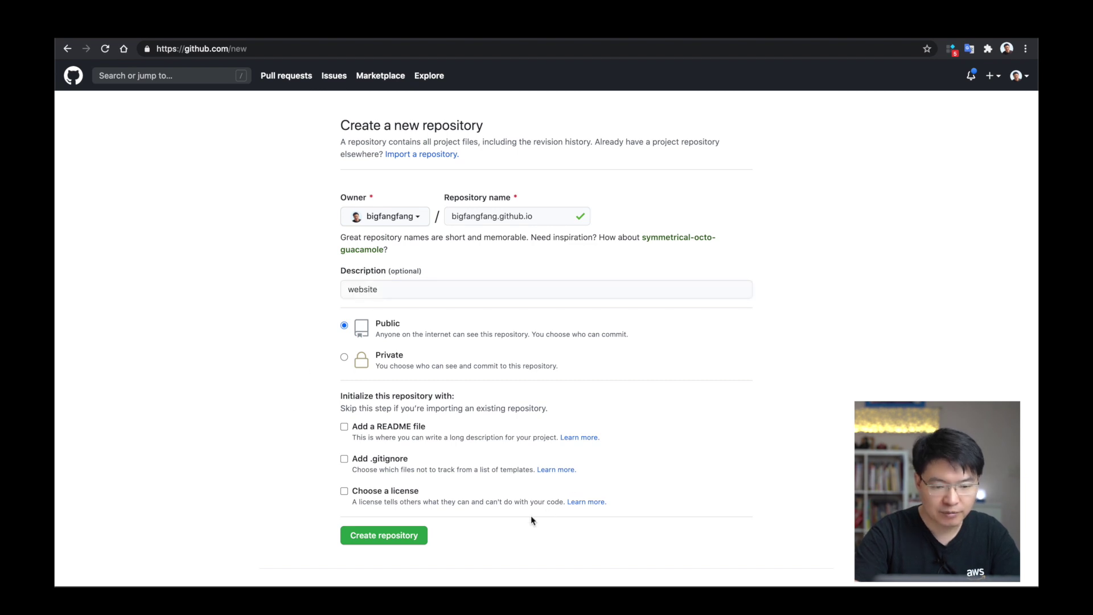
click(383, 535)
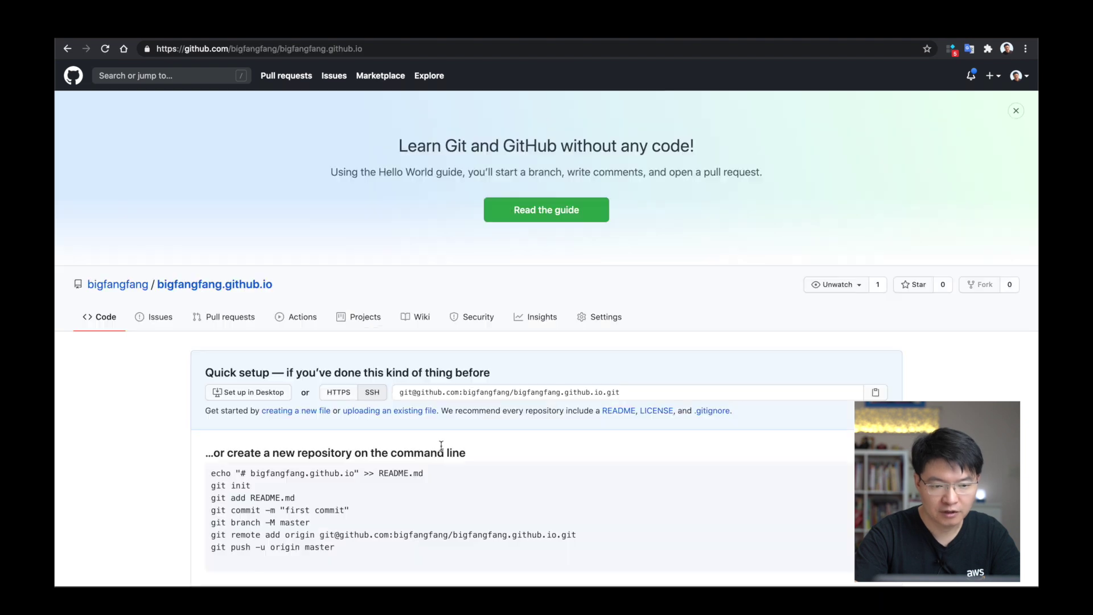
- Examine the quick setup page's command-line instructions for creating a new repository or pushing an existing one
scroll(446, 336, down, 4)
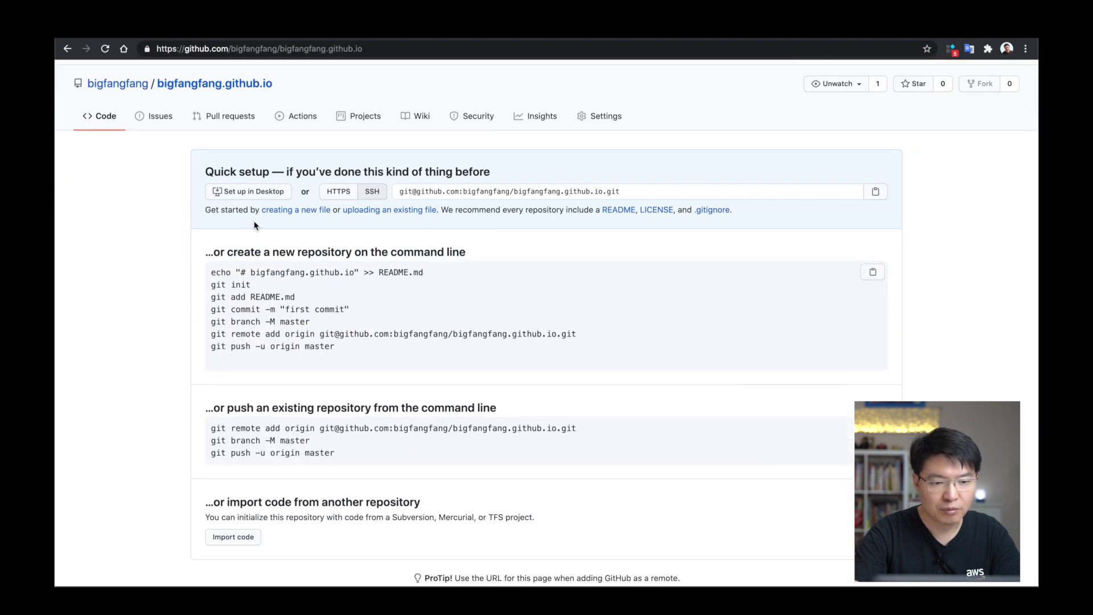
drag(213, 272, 386, 353)
click(413, 354)
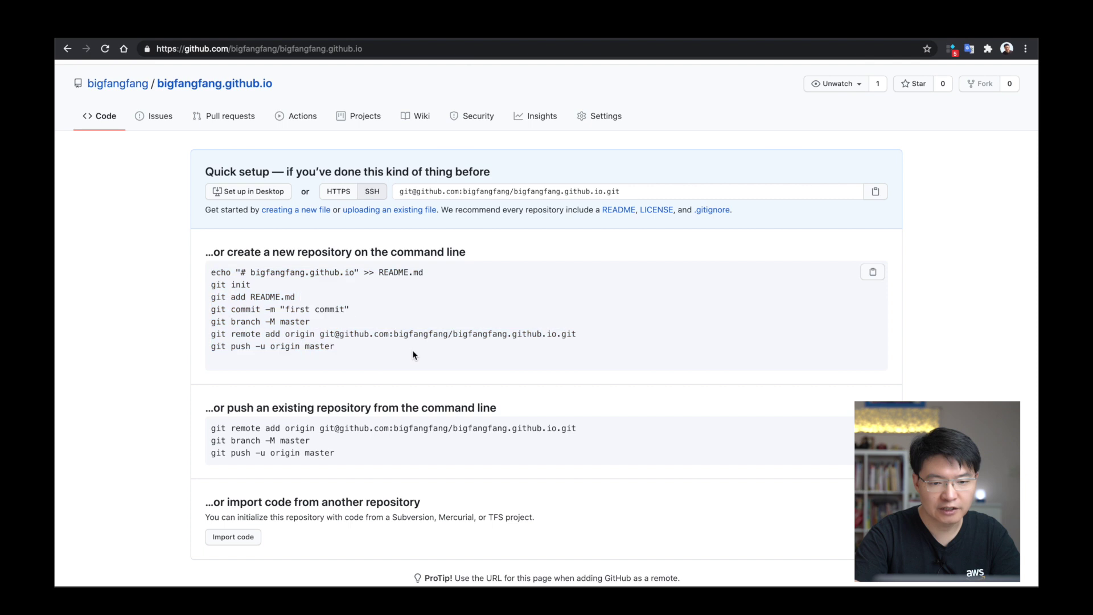
scroll(412, 353, up, 1)
drag(391, 260, 466, 261)
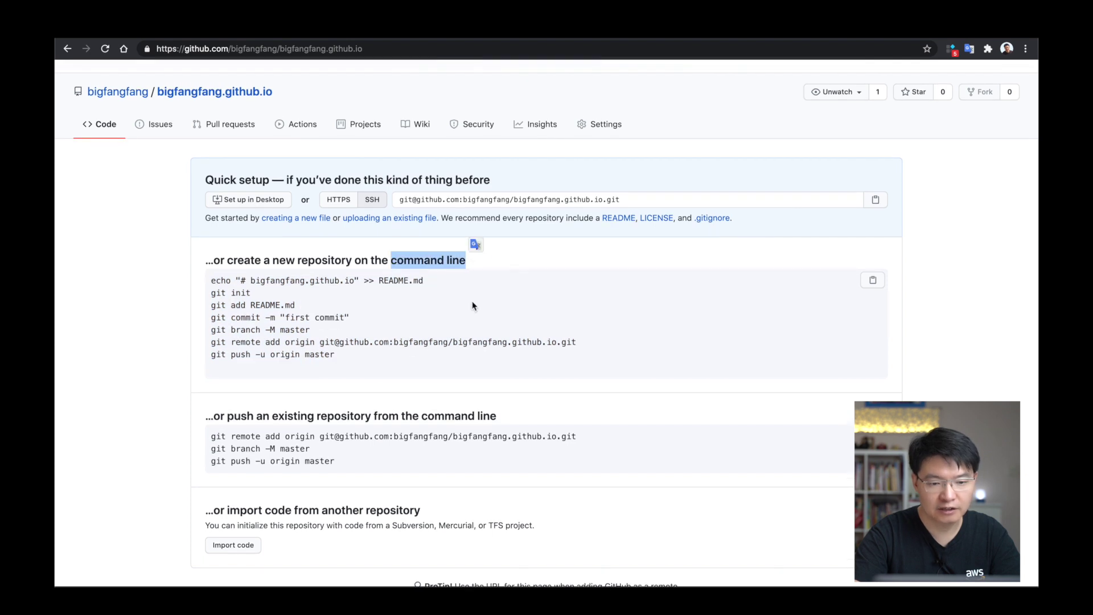
drag(369, 371, 212, 279)
click(437, 322)
scroll(386, 410, up, 1)
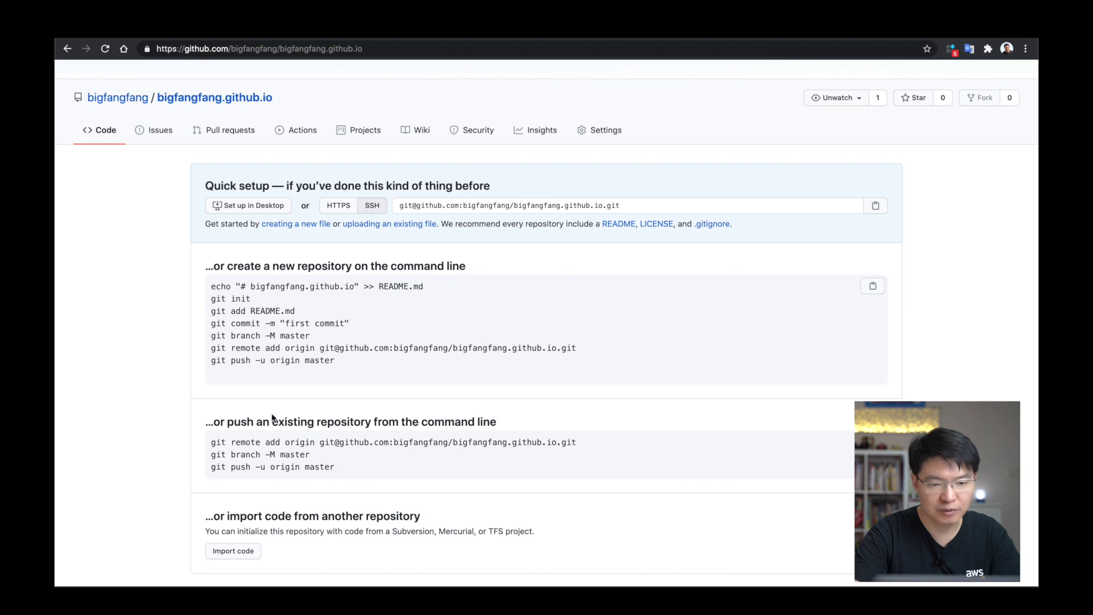
scroll(366, 424, down, 2)
scroll(415, 419, up, 2)
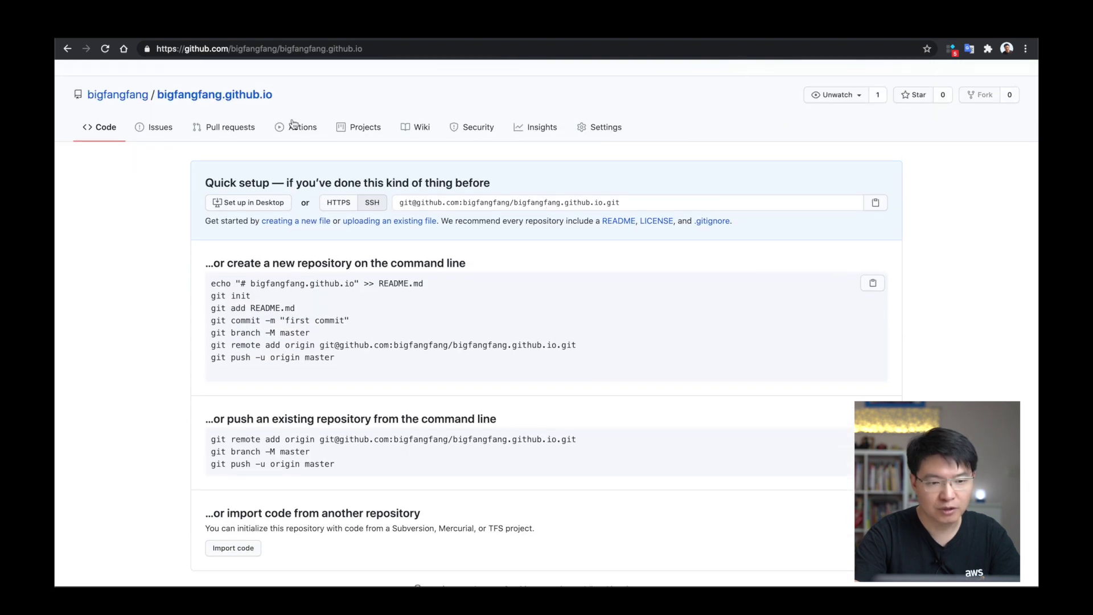
- Open the repository's settings and look through the general options down to the merge section
click(606, 127)
scroll(561, 265, down, 4)
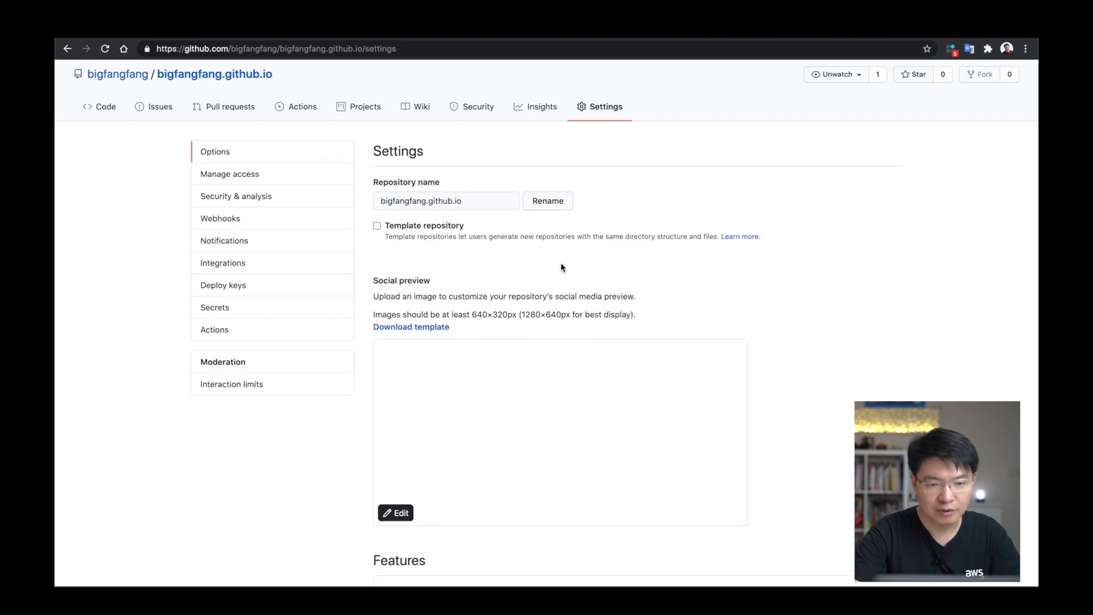
scroll(562, 268, down, 4)
scroll(596, 302, down, 12)
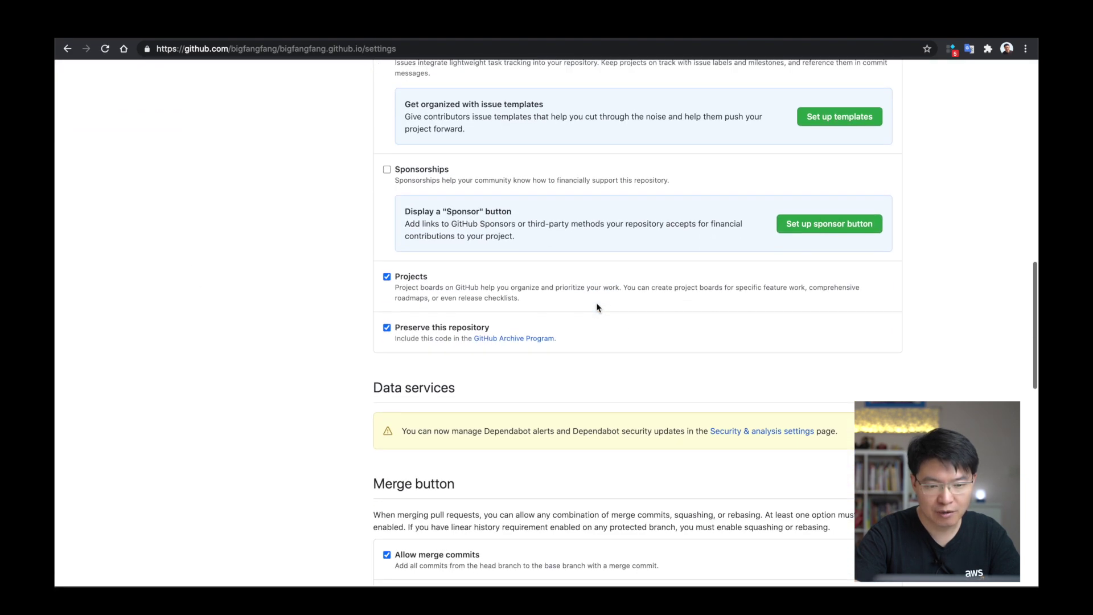
scroll(595, 307, down, 1)
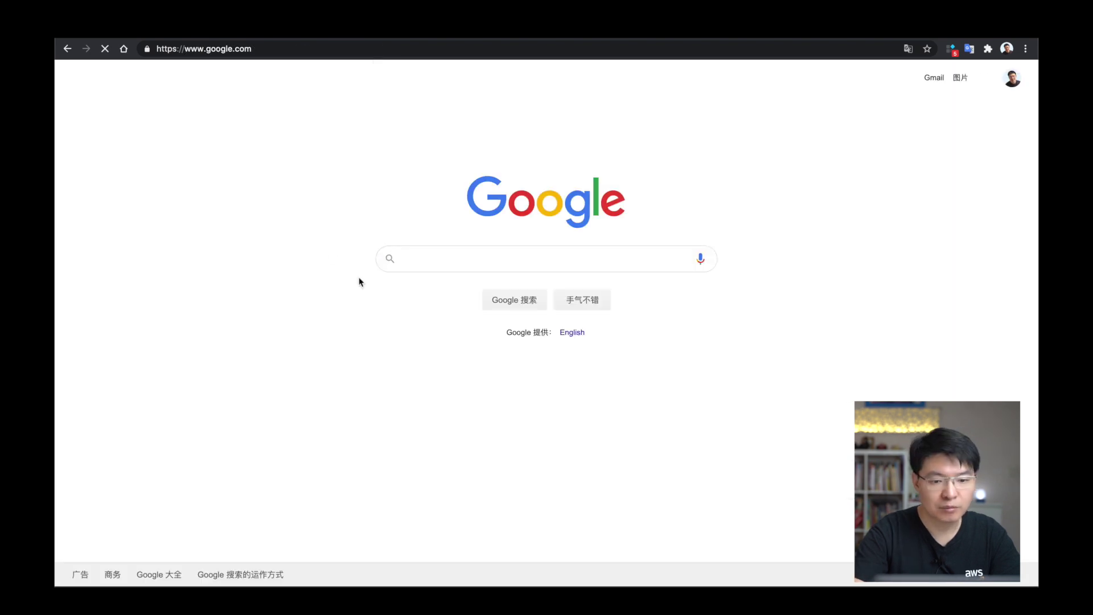
- Search Google for "desktop github" and open the GitHub Desktop website
click(419, 258)
text(dek)
text(sttop)
click(427, 283)
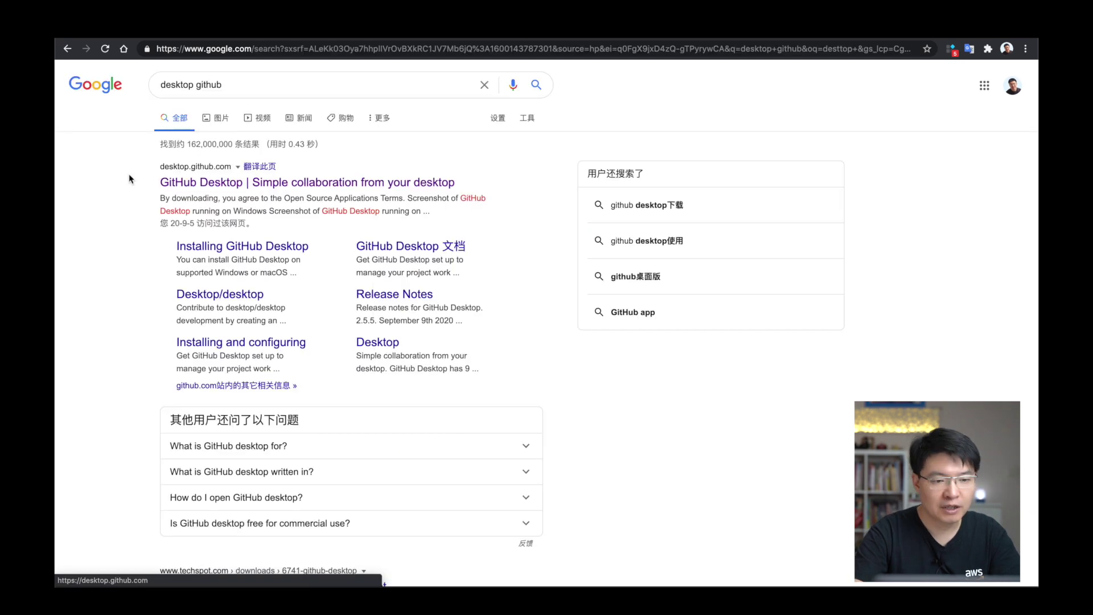
click(239, 183)
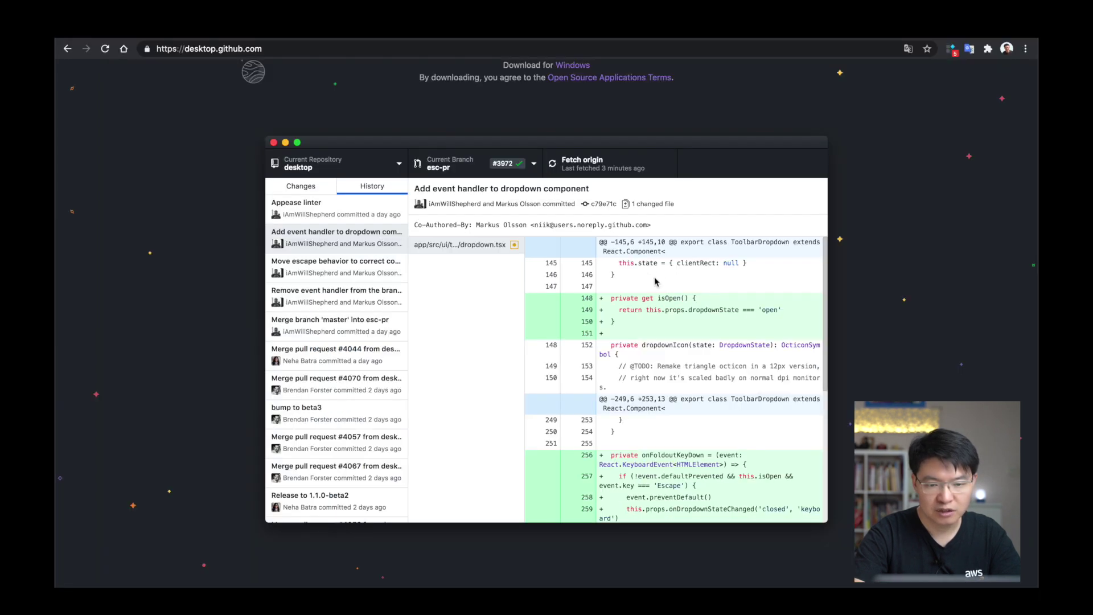
- Locate the downloaded GitHubDesktop (1).zip in Finder, unpack it and launch GitHub Desktop.app
scroll(692, 337, up, 4)
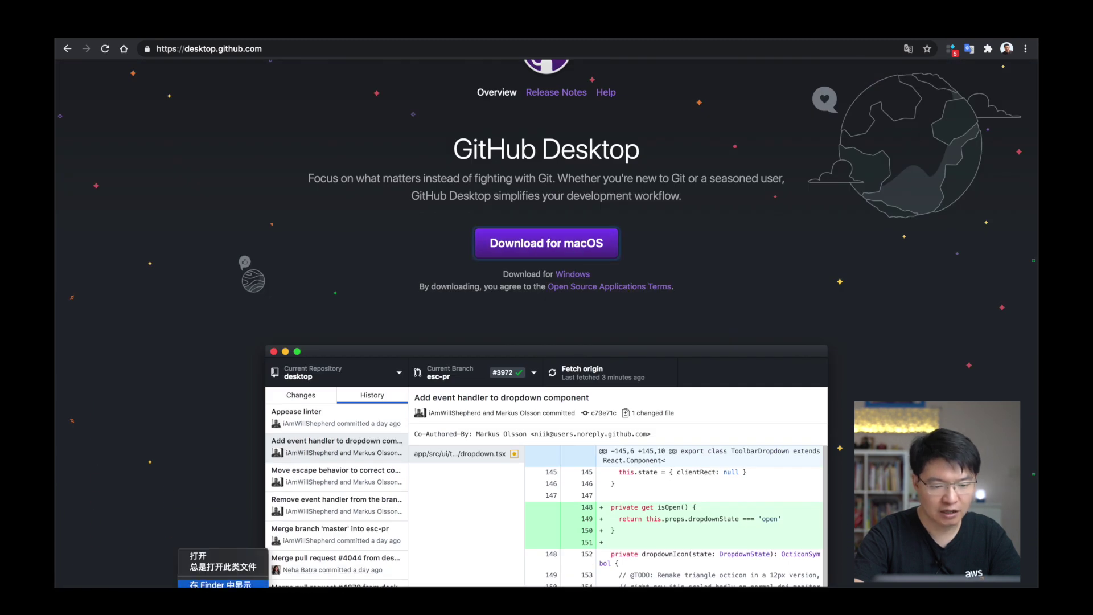
click(222, 584)
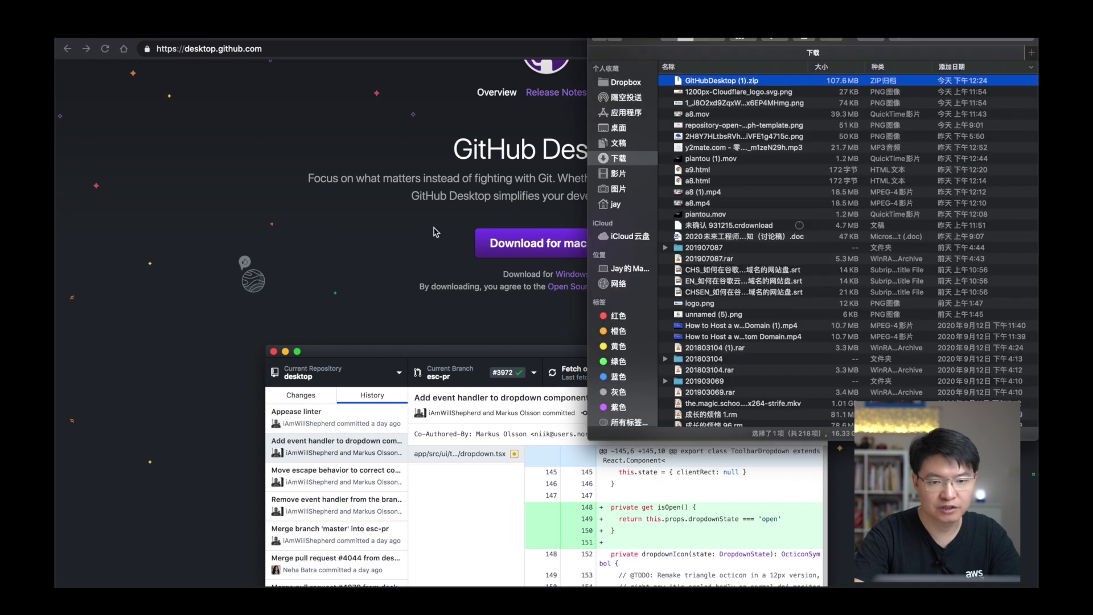
double_click(727, 83)
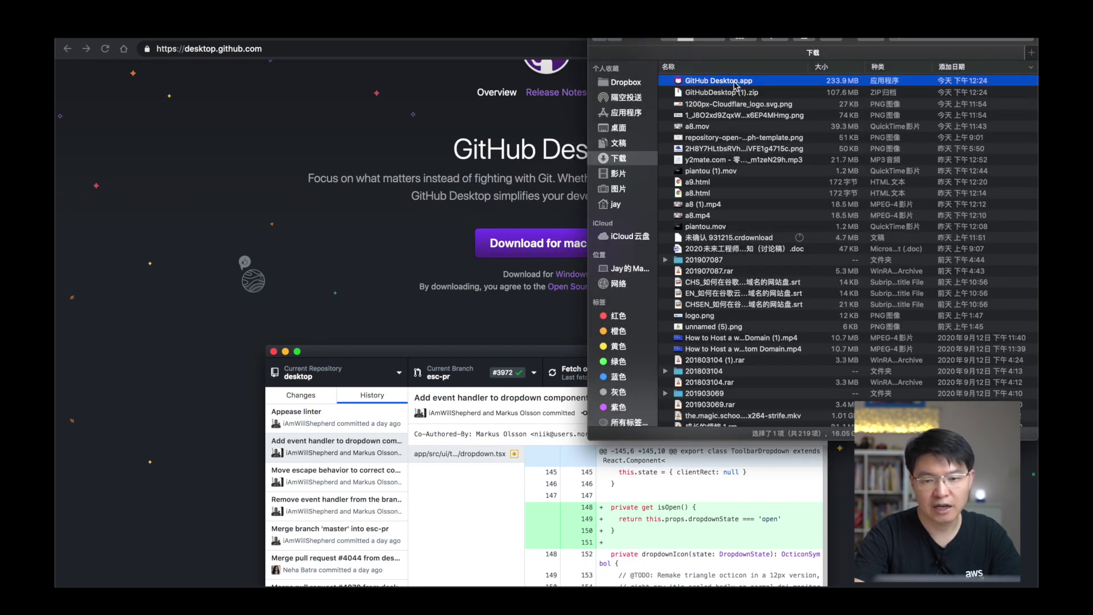
double_click(728, 83)
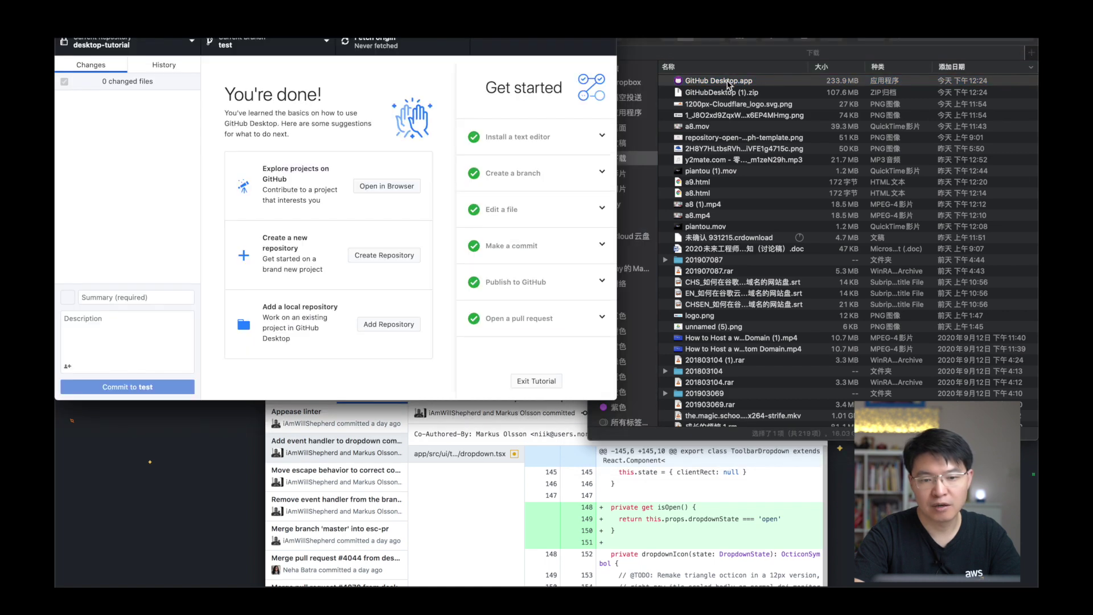
- Bring the GitHub Desktop window into view and read the tutorial notes on installing a text editor and creating a branch
drag(376, 37, 548, 46)
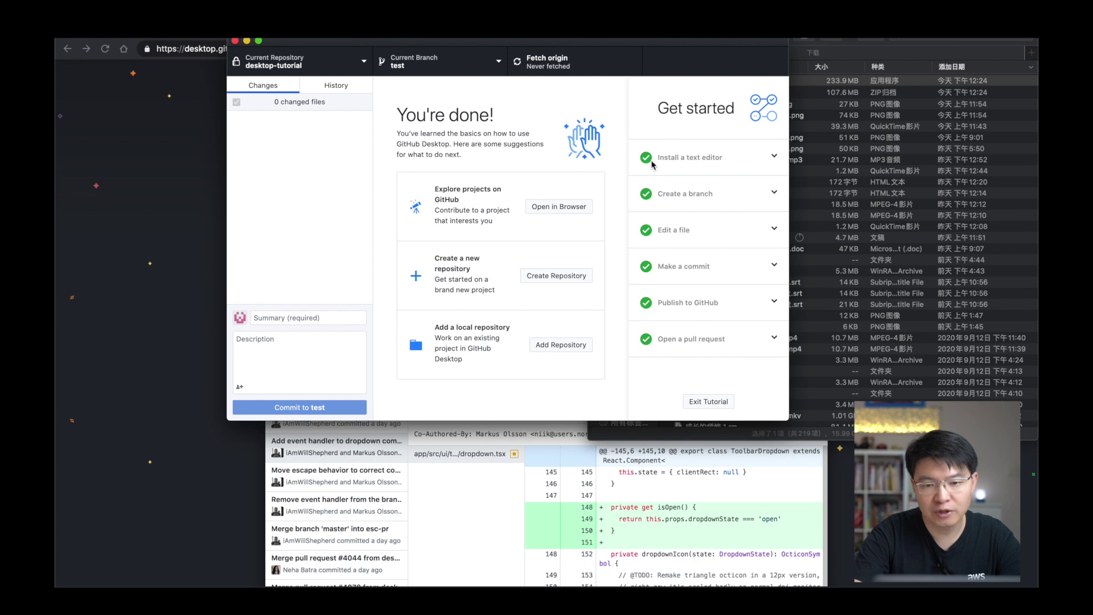
click(773, 158)
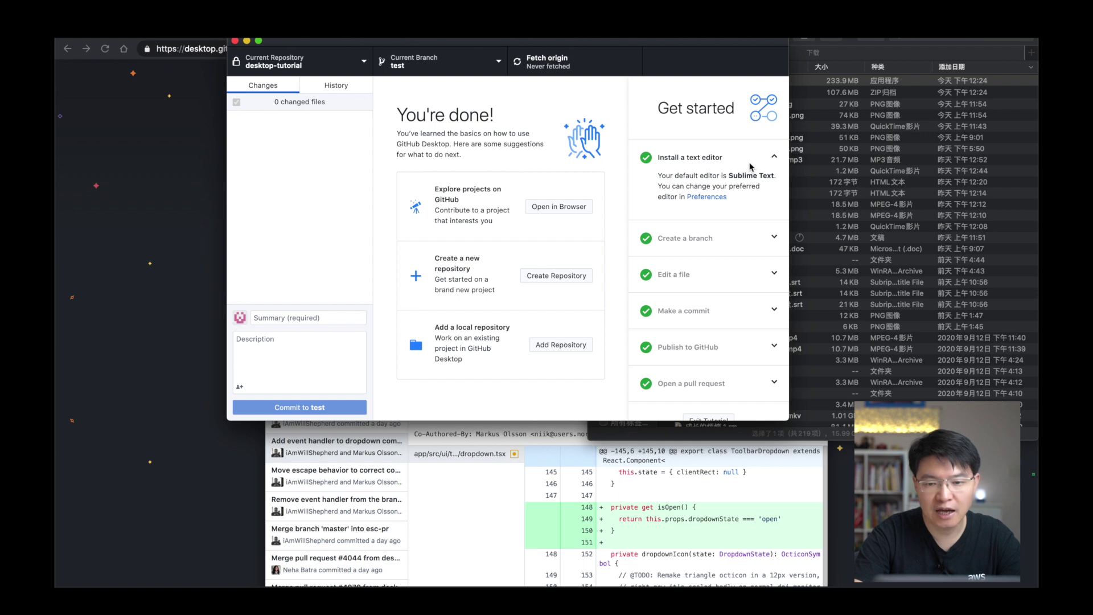
click(696, 238)
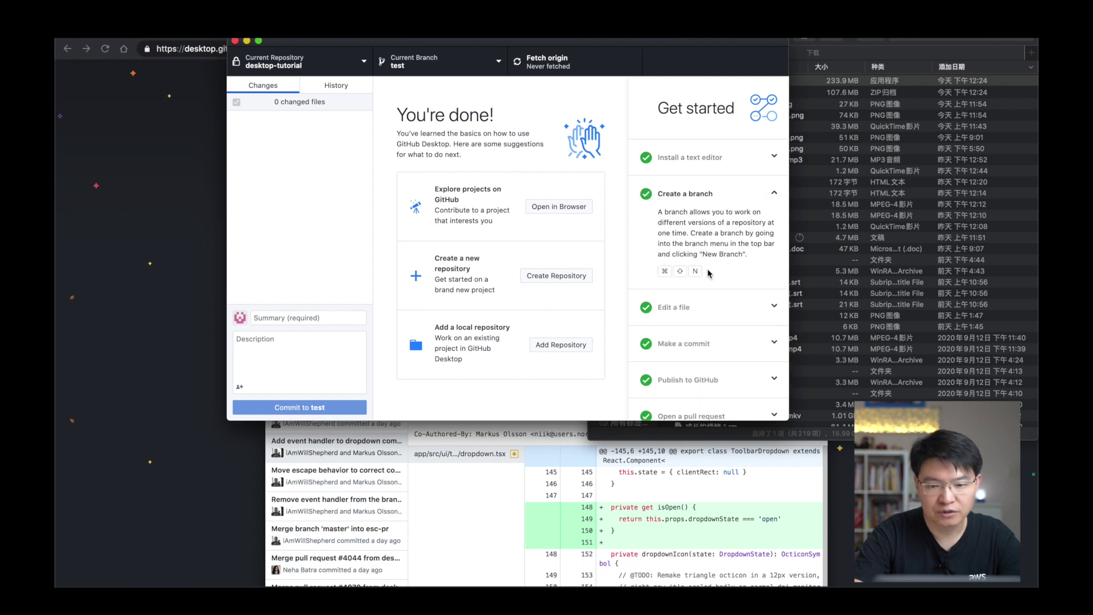
scroll(709, 256, down, 2)
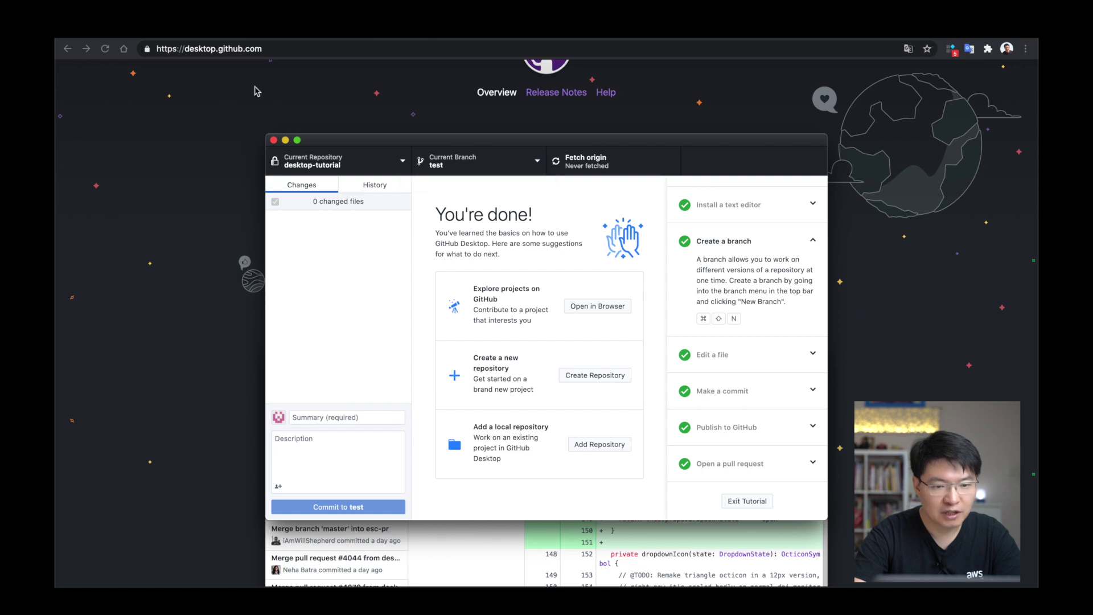
key(super+comma)
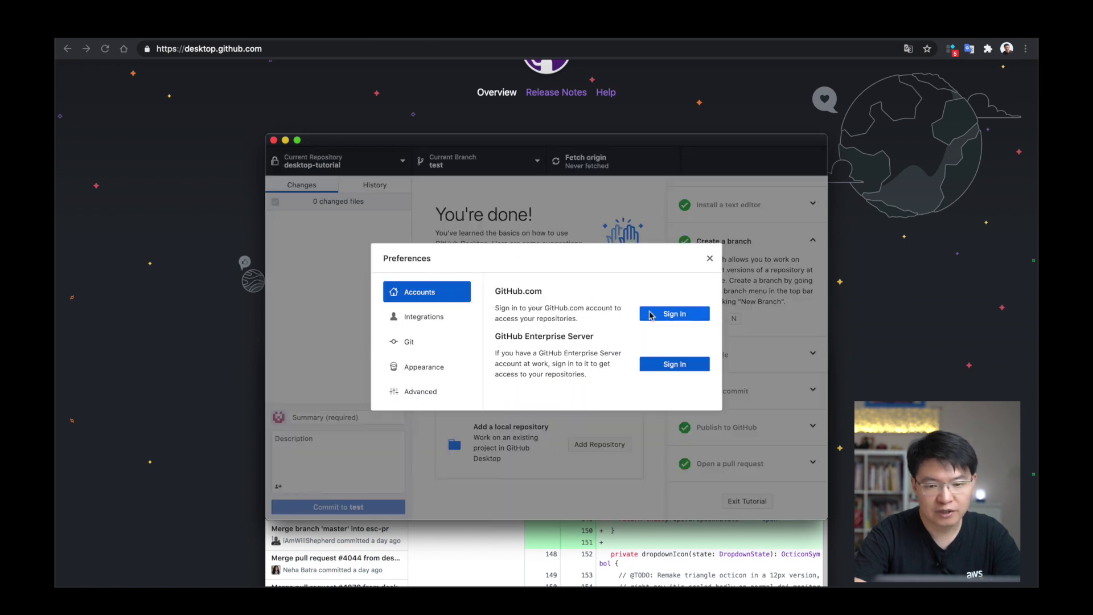
click(669, 315)
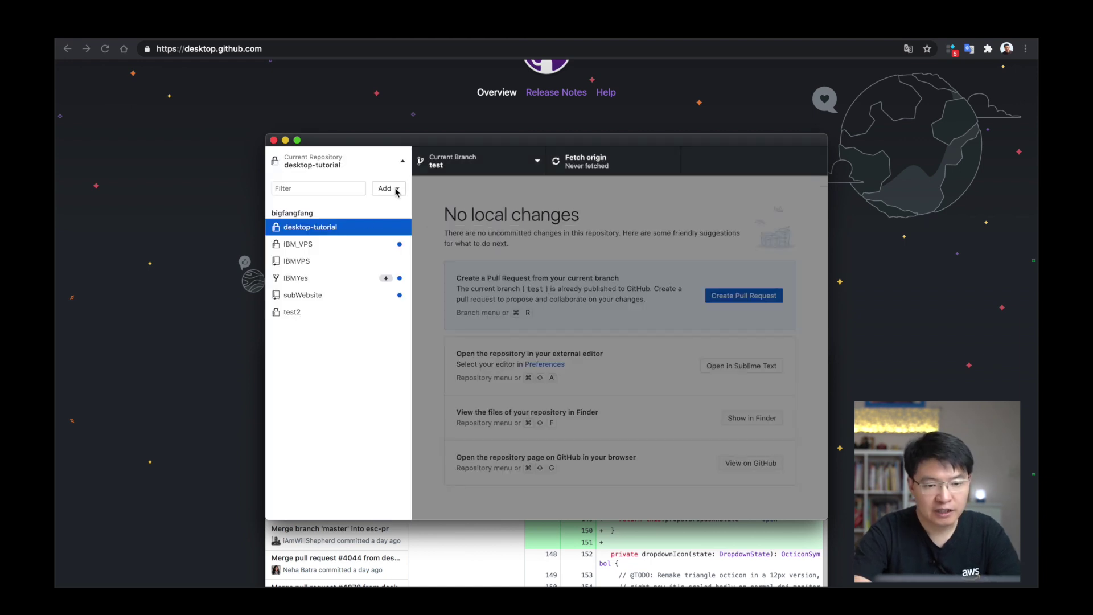
- Refresh the list of GitHub.com repositories and clone bigfangfang.github.io into the suggested local path under Documents/GitHub
click(393, 190)
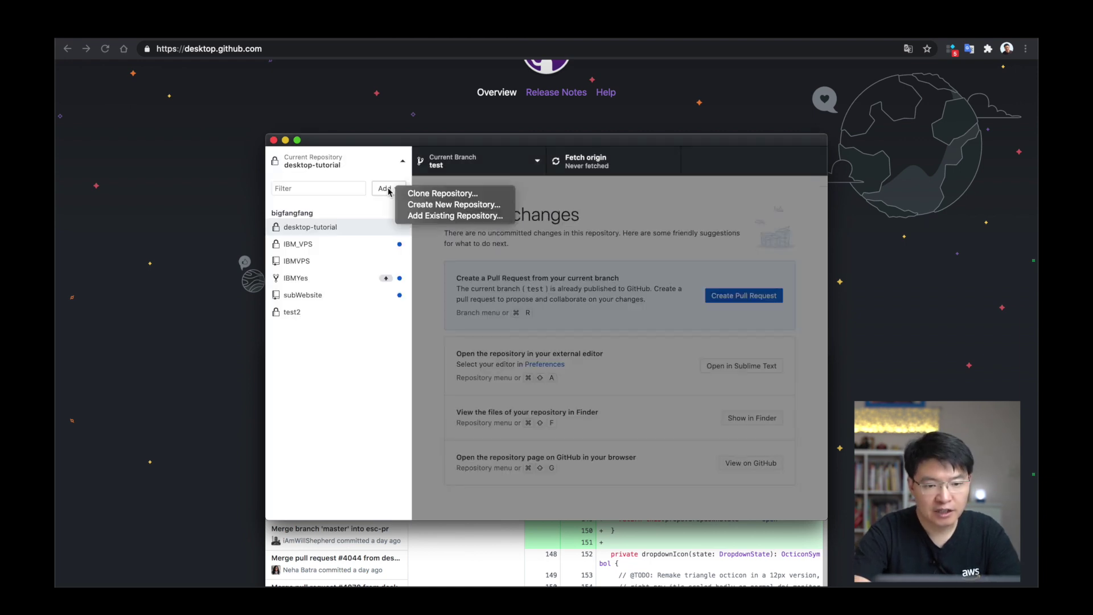
click(430, 196)
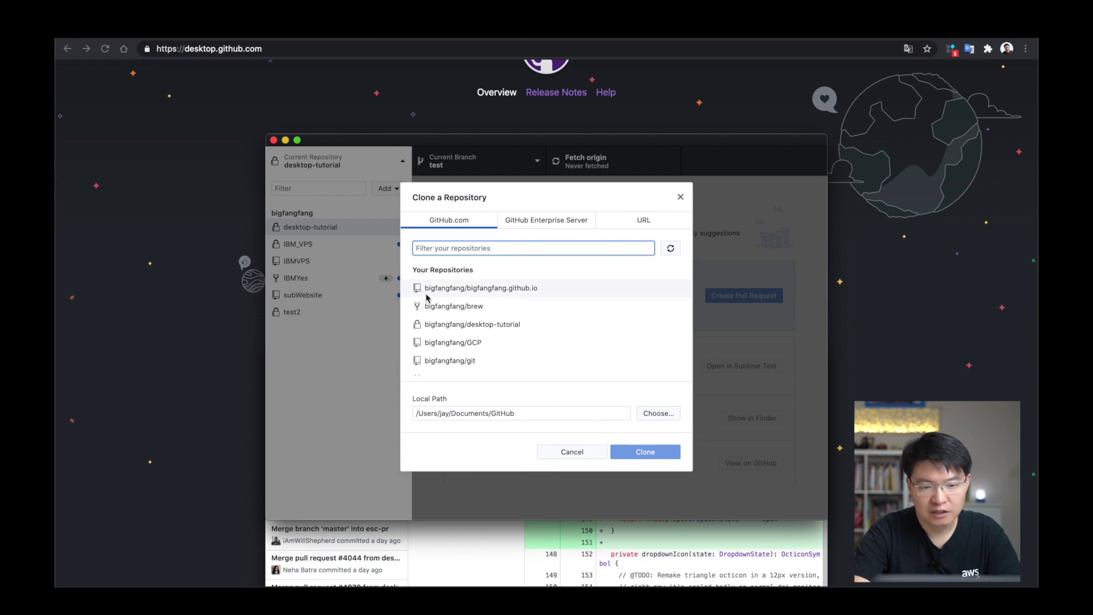
click(672, 251)
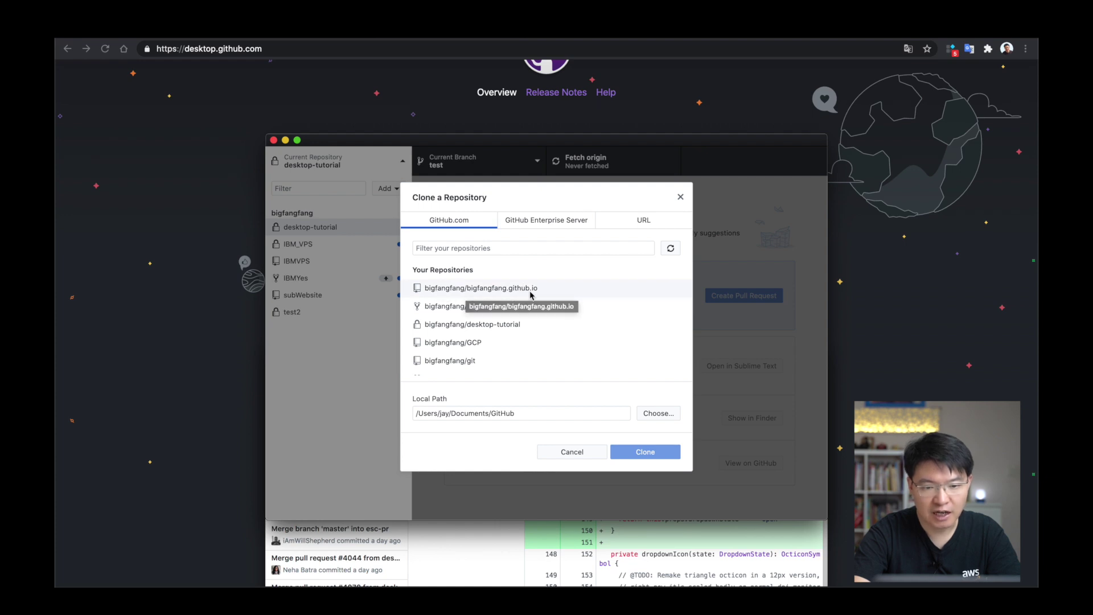
click(477, 292)
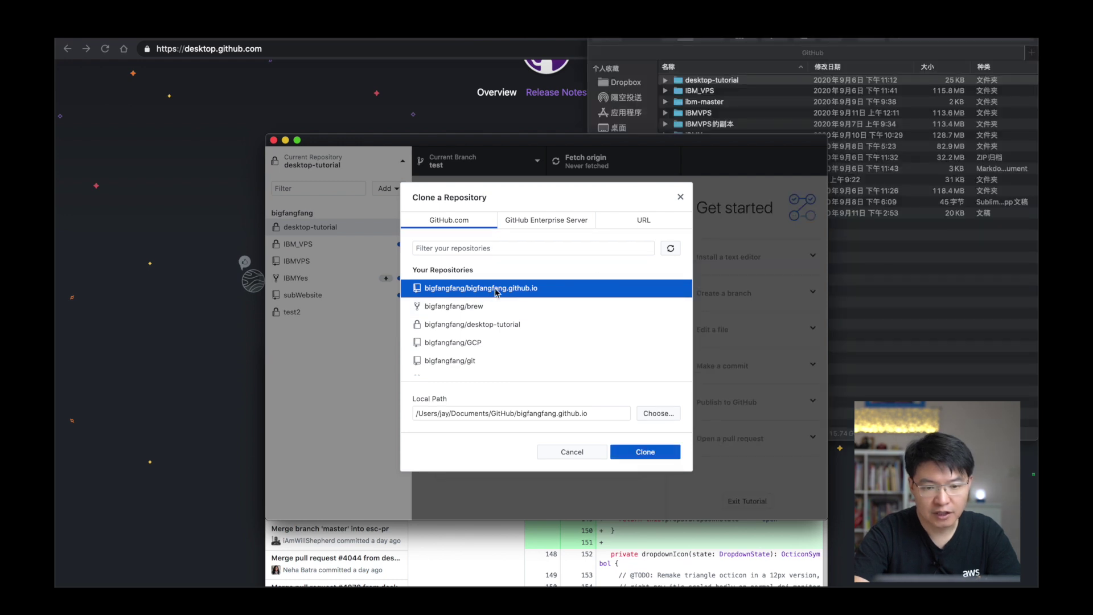
click(437, 415)
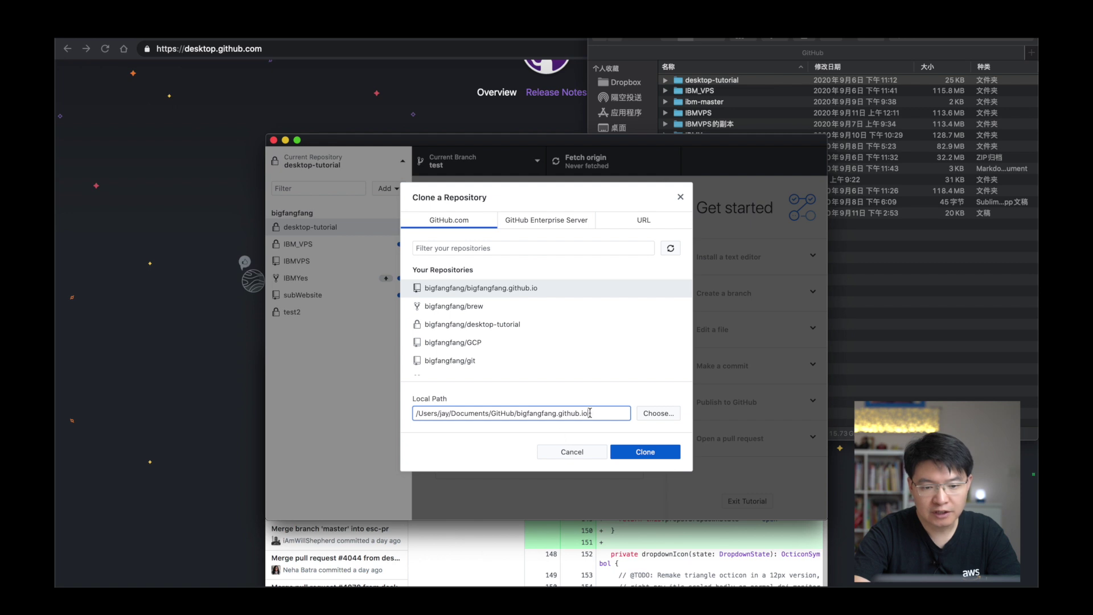
key(Left)
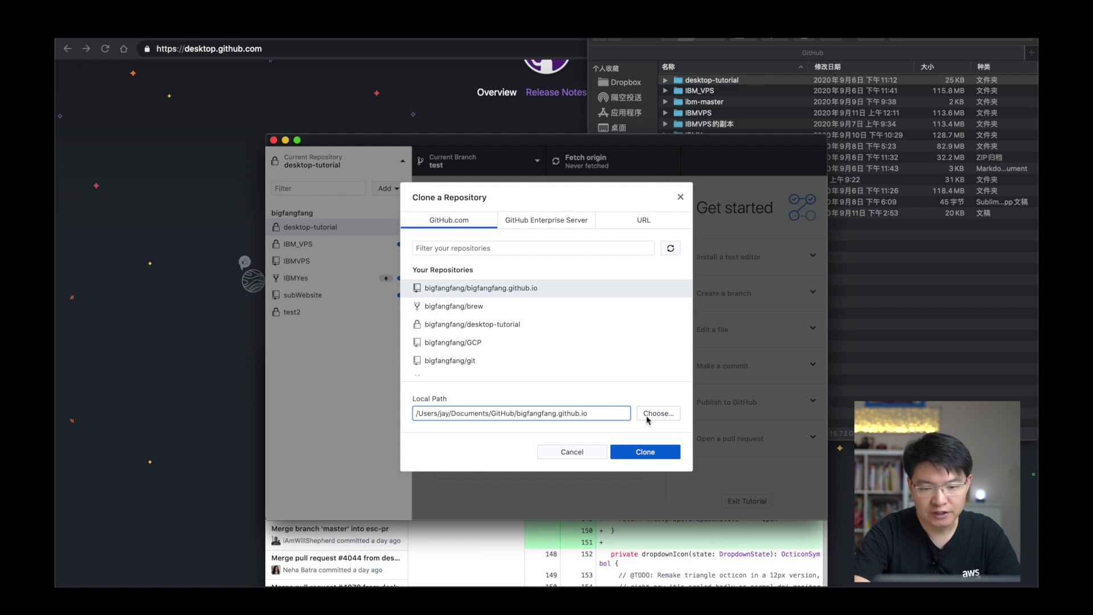
click(646, 455)
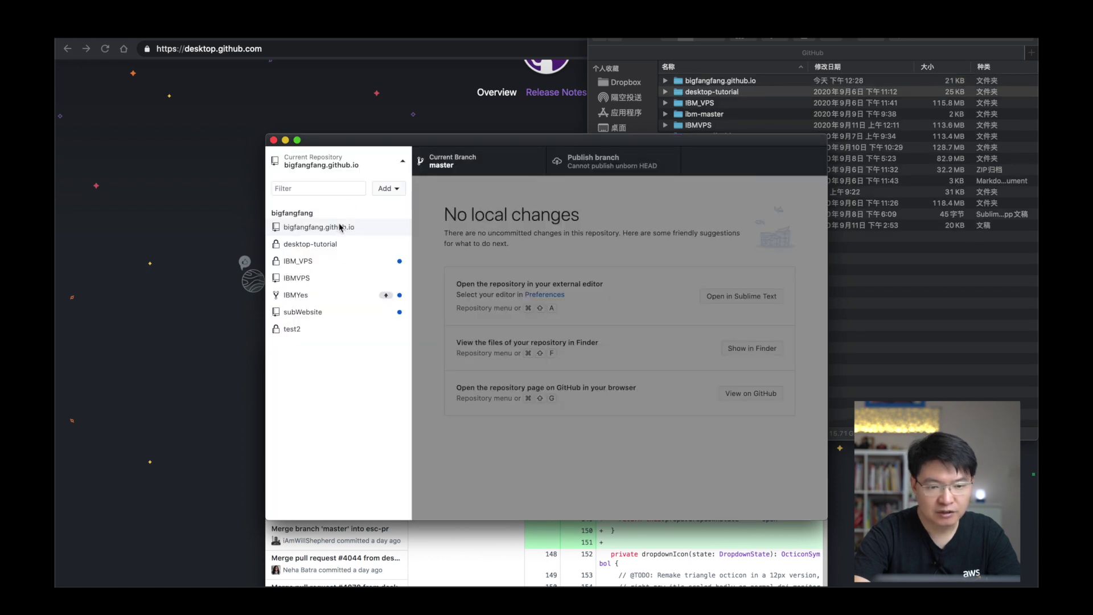
- Select the bigfangfang.github.io repository in GitHub Desktop and open its local folder in Finder
click(339, 227)
click(710, 91)
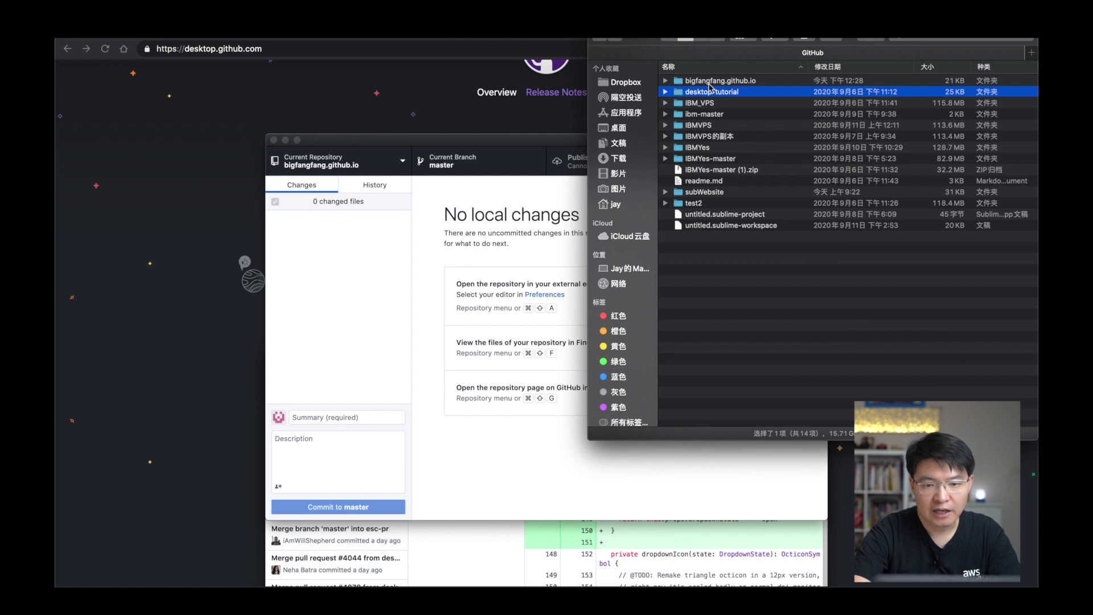
key(super+Up)
double_click(698, 92)
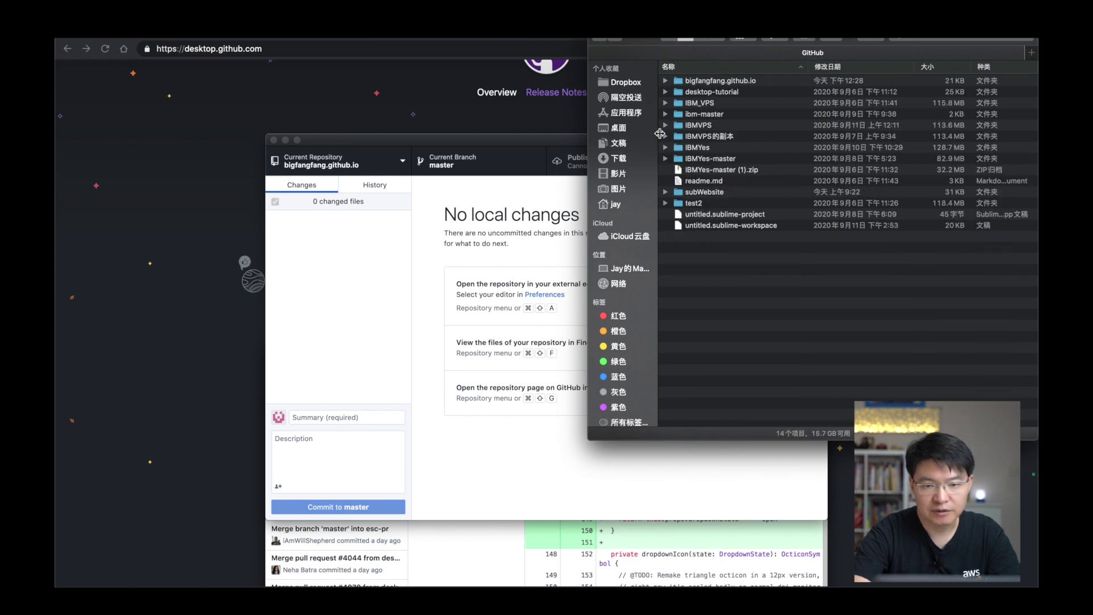
double_click(716, 81)
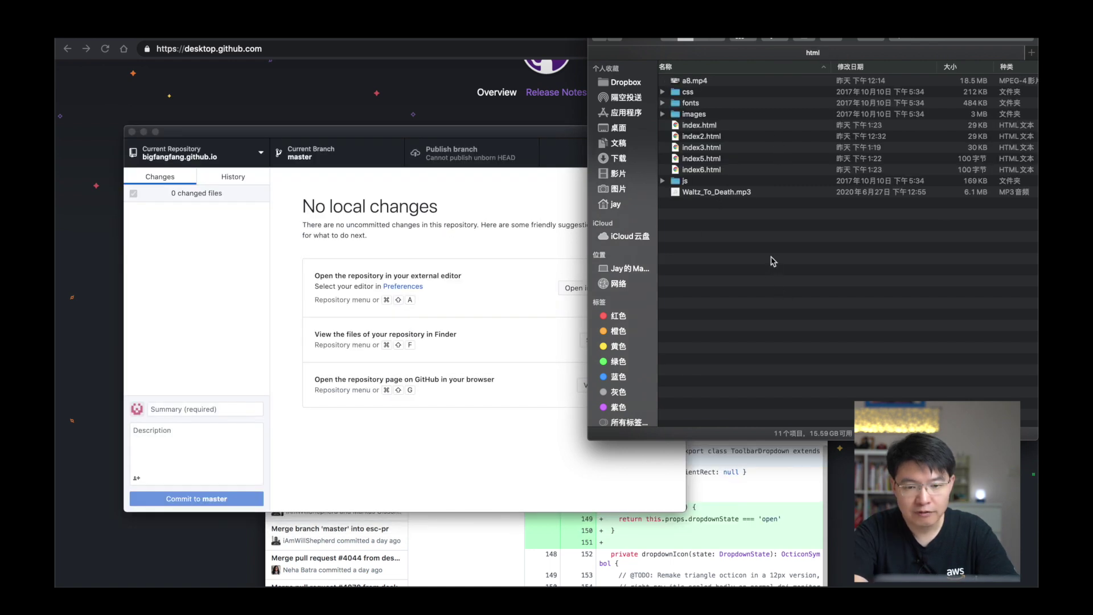
- Copy all the website files and folders from the html folder into Documents/GitHub/bigfangfang.github.io
drag(773, 260, 688, 85)
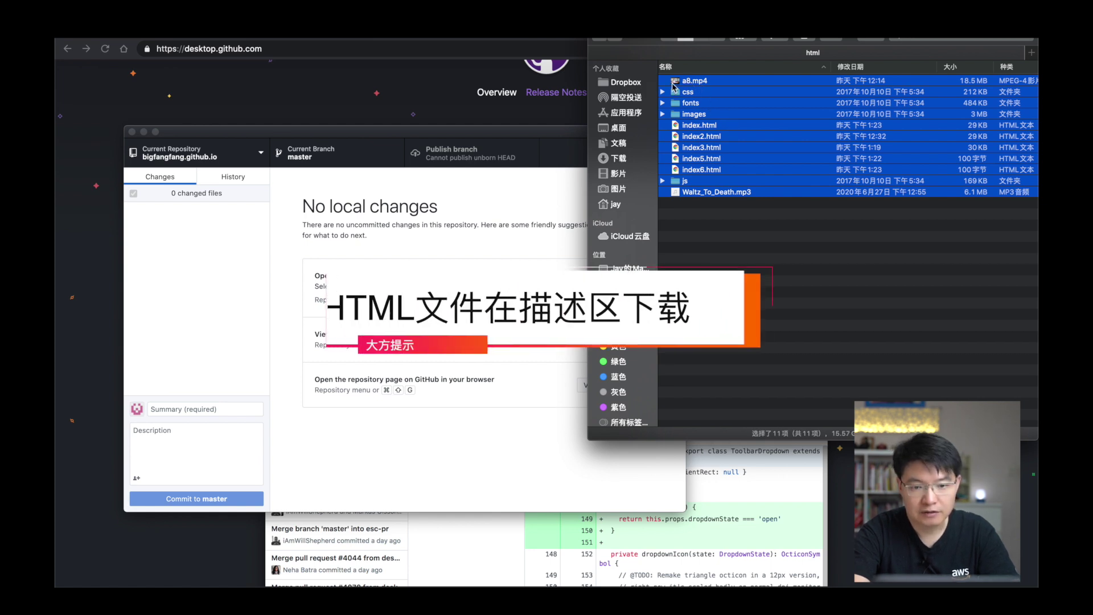
key(super+bracketleft)
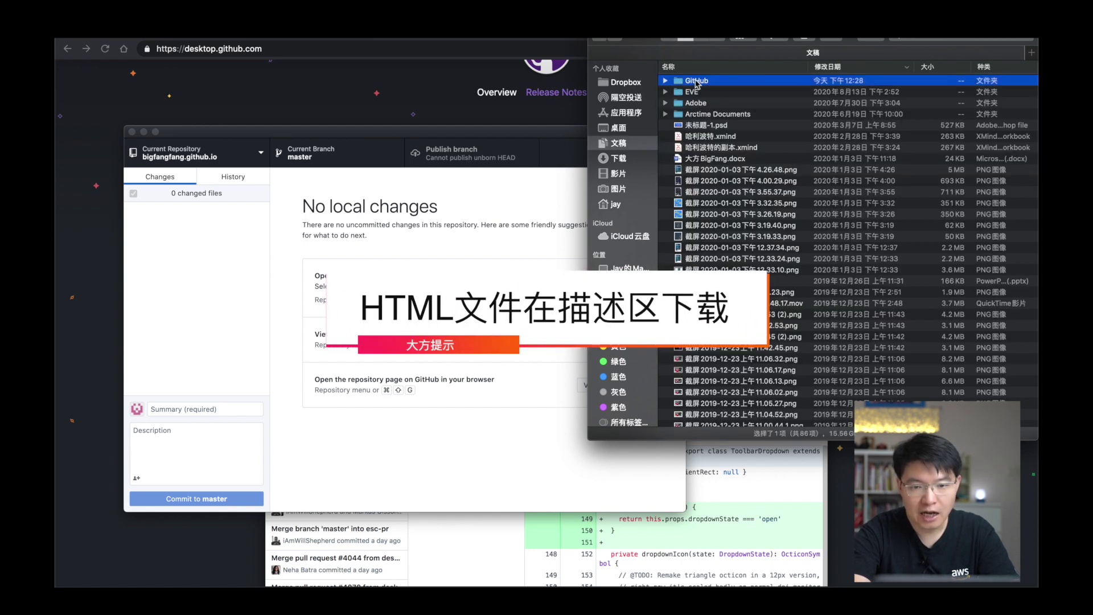
double_click(703, 83)
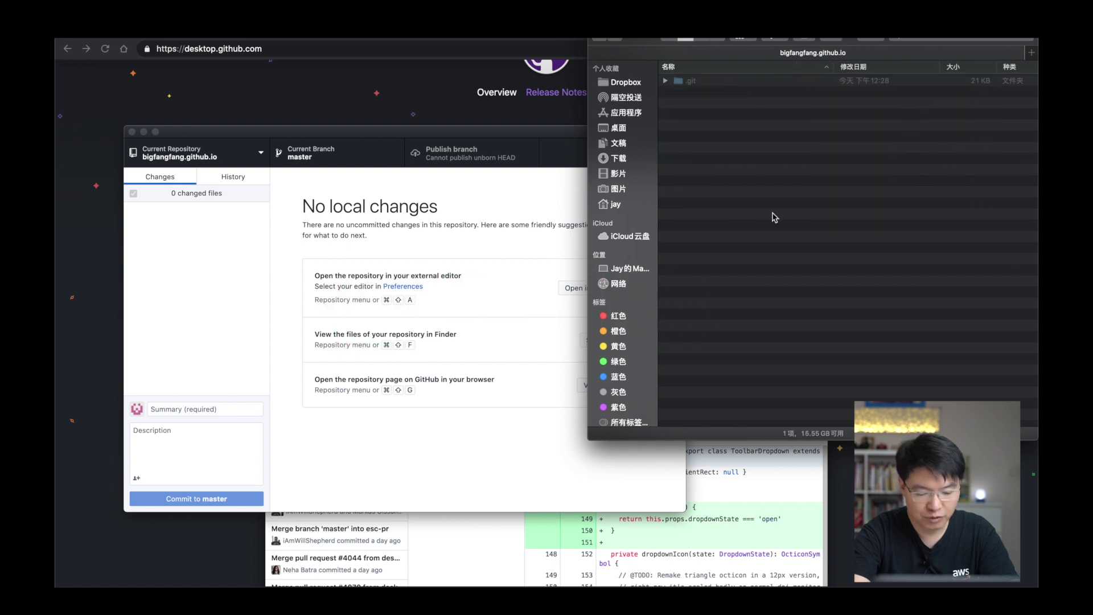
key(super+v)
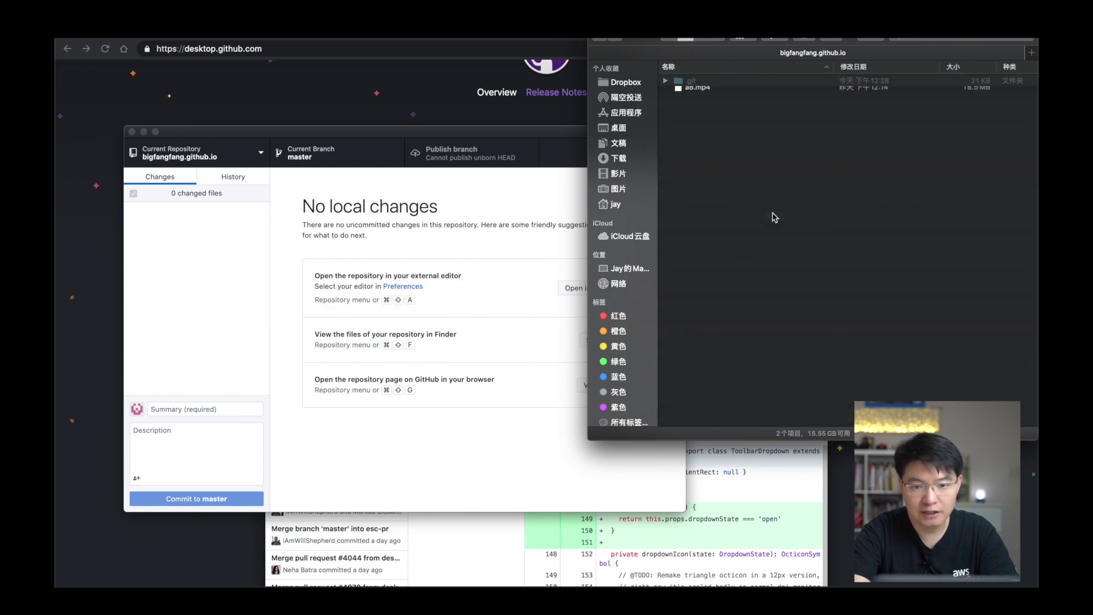
- In GitHub Desktop, commit all the changed files to master with the summary "added new files" and publish the branch to GitHub
click(268, 243)
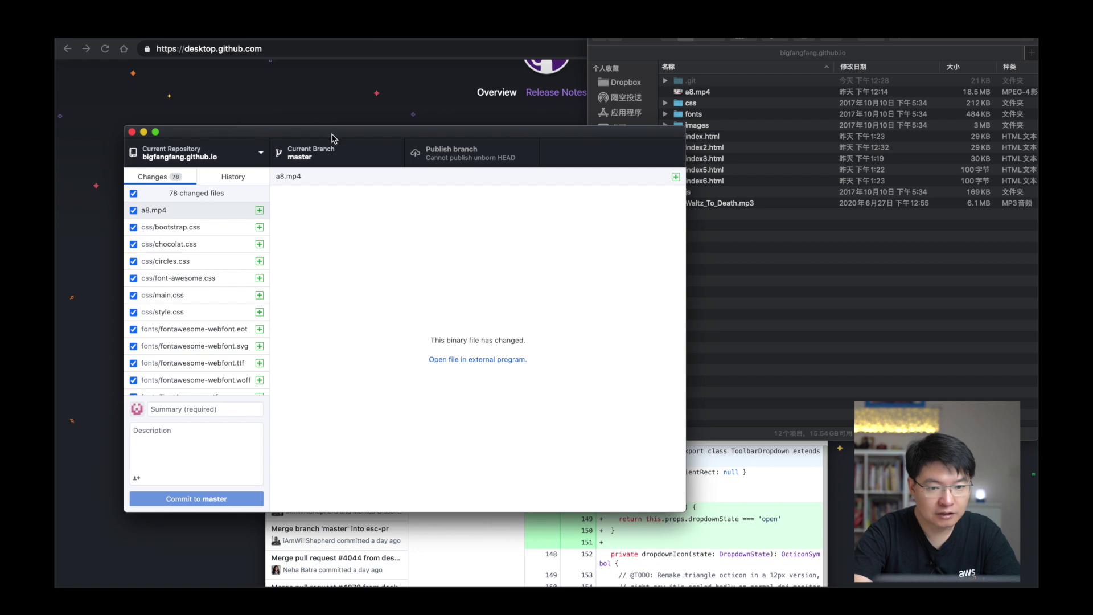
drag(335, 136, 335, 135)
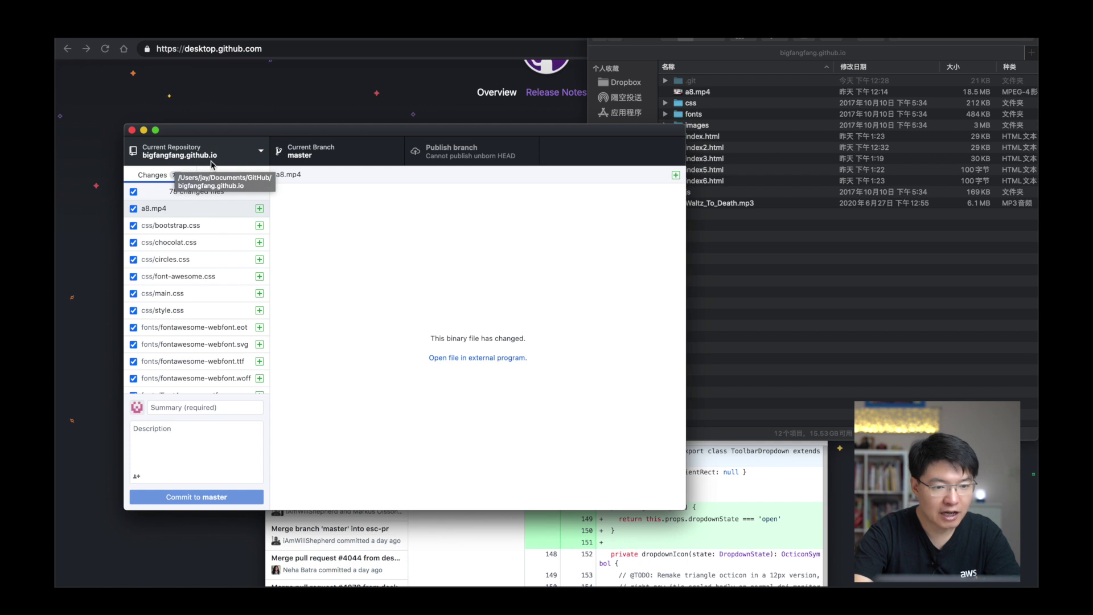
scroll(184, 310, down, 15)
scroll(184, 311, up, 15)
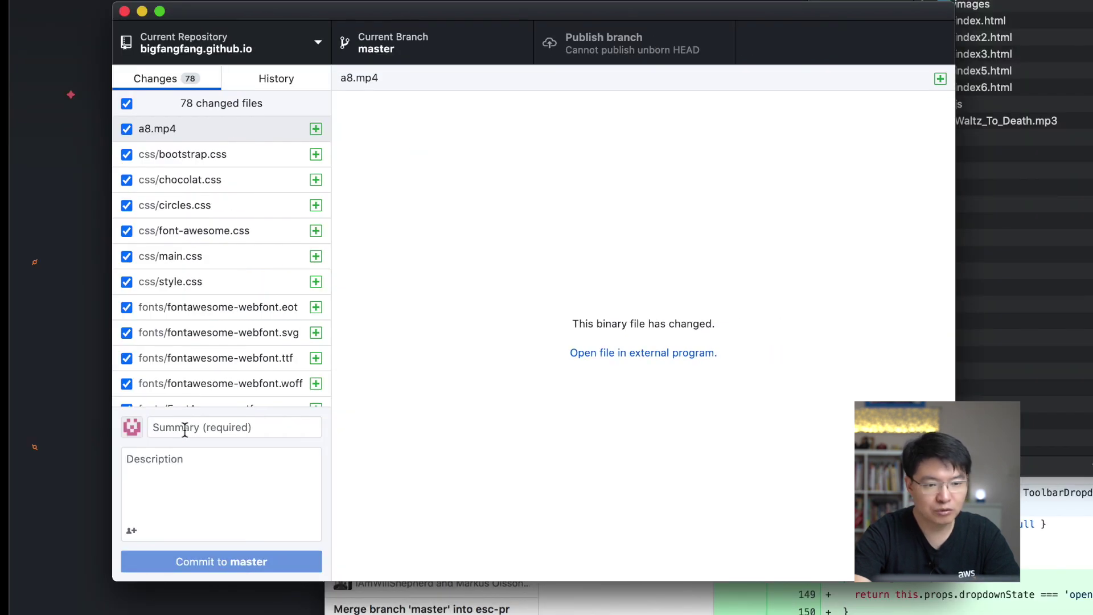
click(184, 428)
text(added)
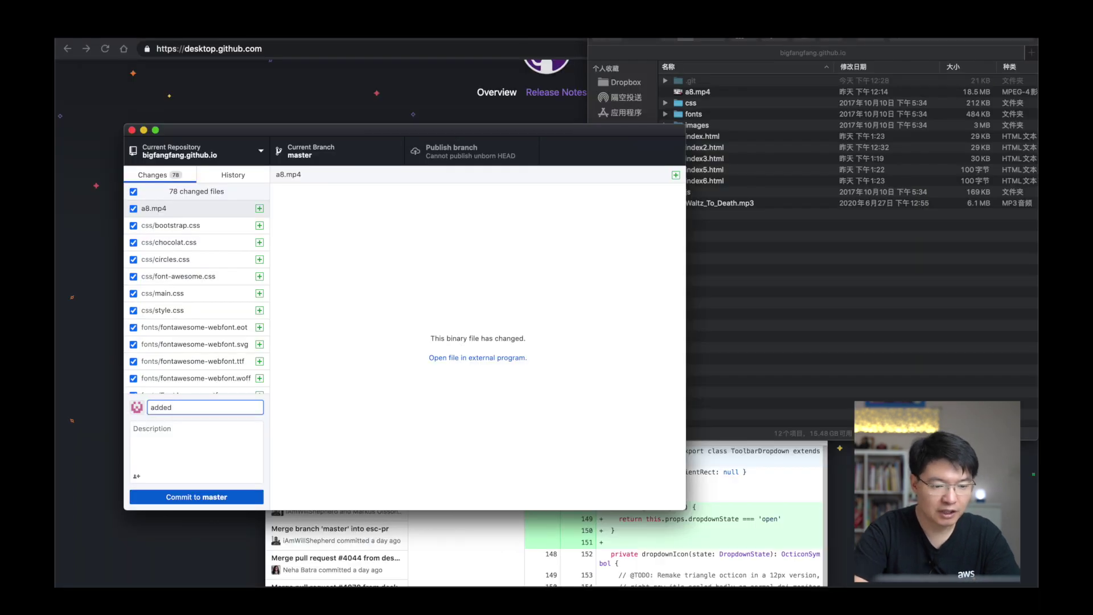
text( new files)
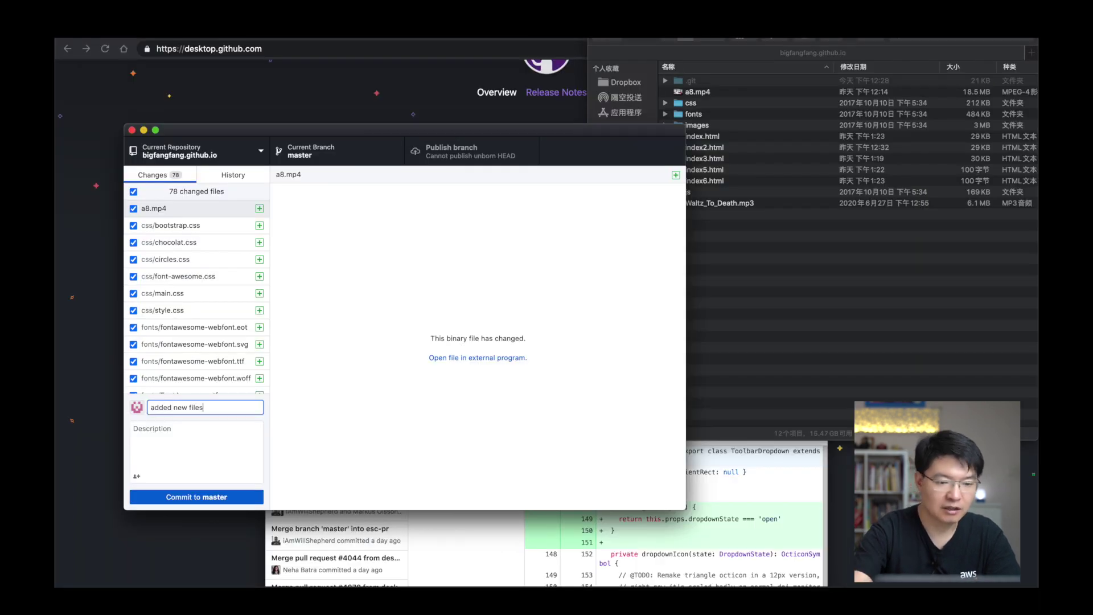
click(189, 499)
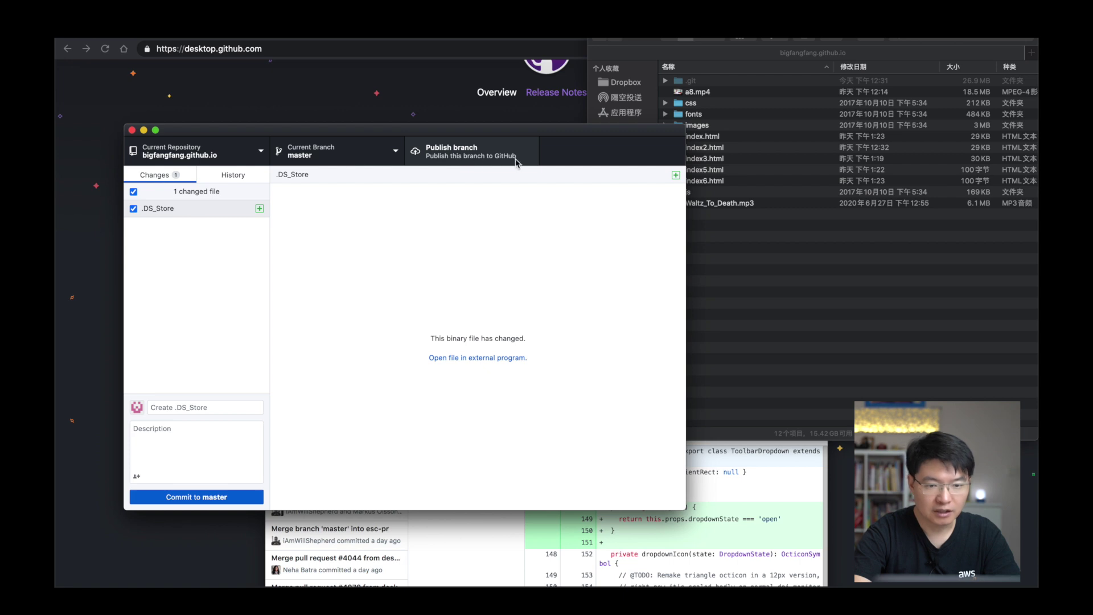
click(477, 158)
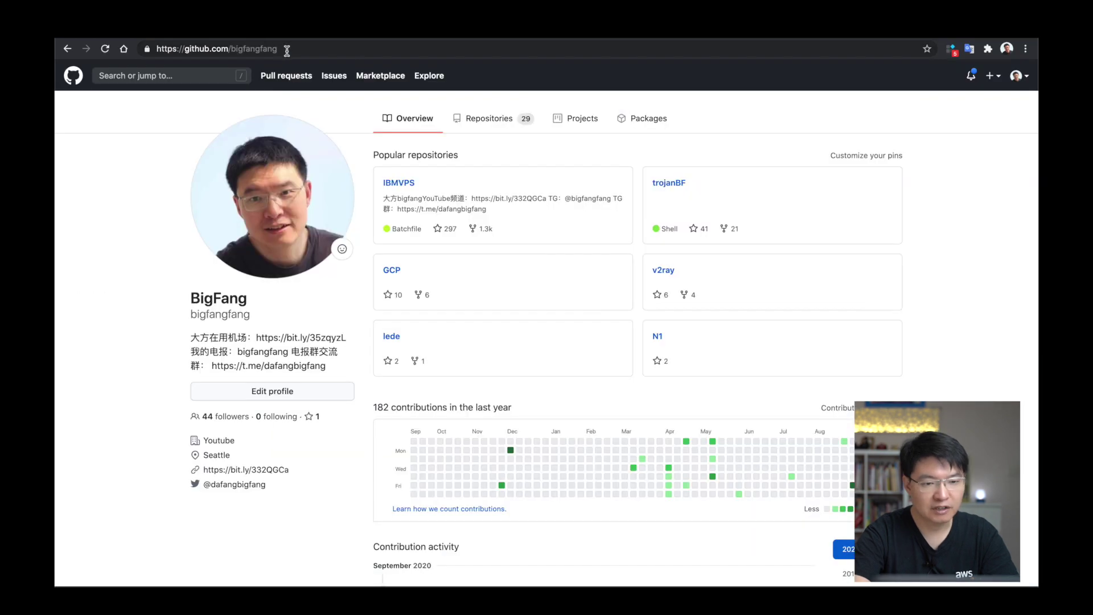
- Open the bigfangfang.github.io repository from the GitHub profile in the browser and check its file list alongside GitHub Desktop
drag(281, 49, 240, 50)
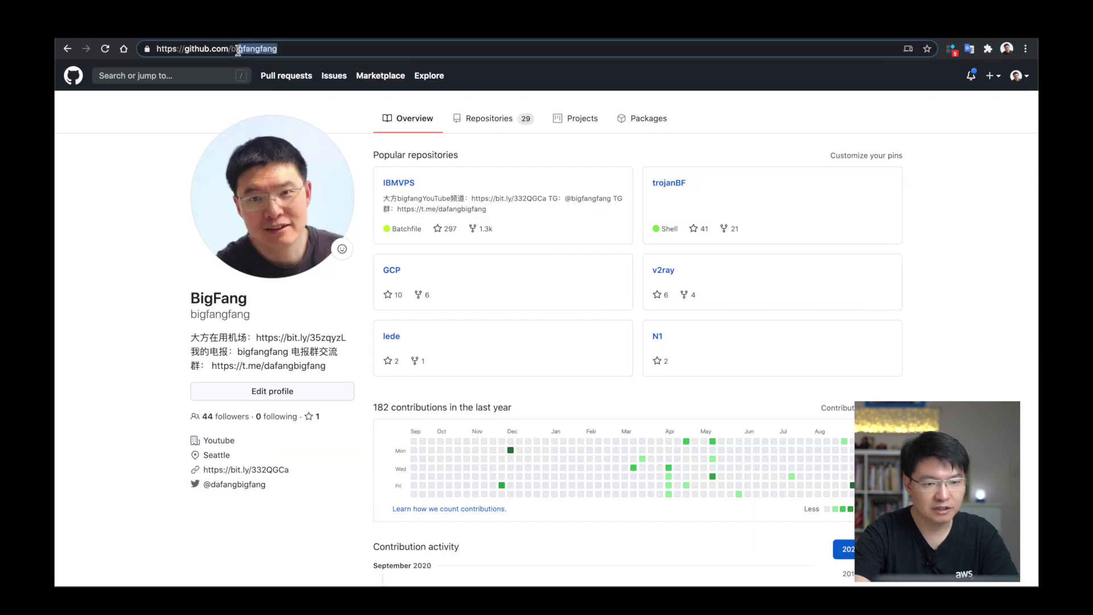
click(312, 50)
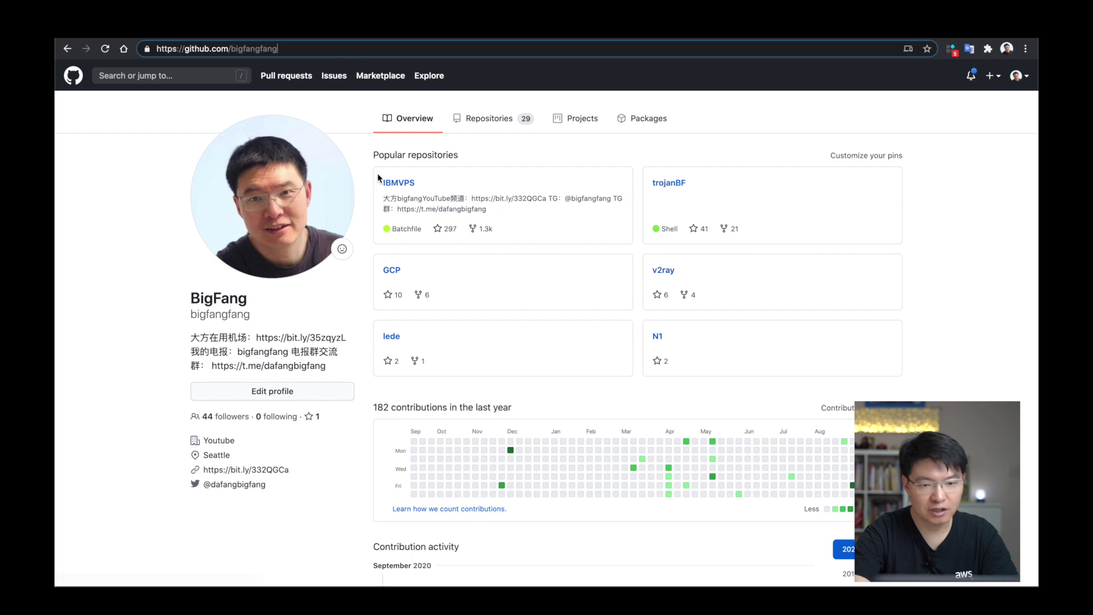
click(495, 118)
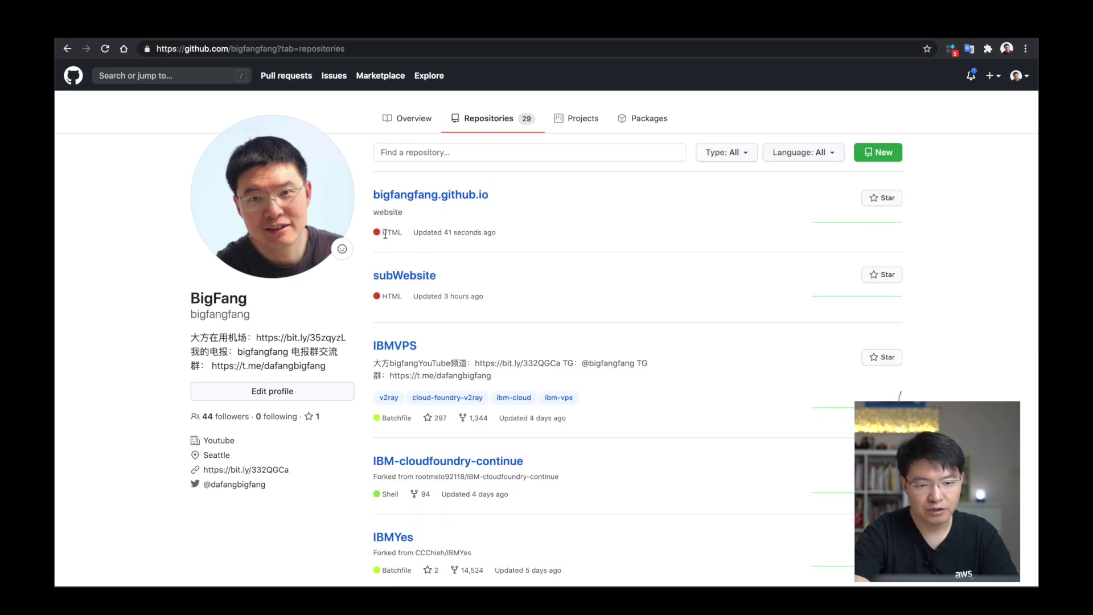
click(444, 195)
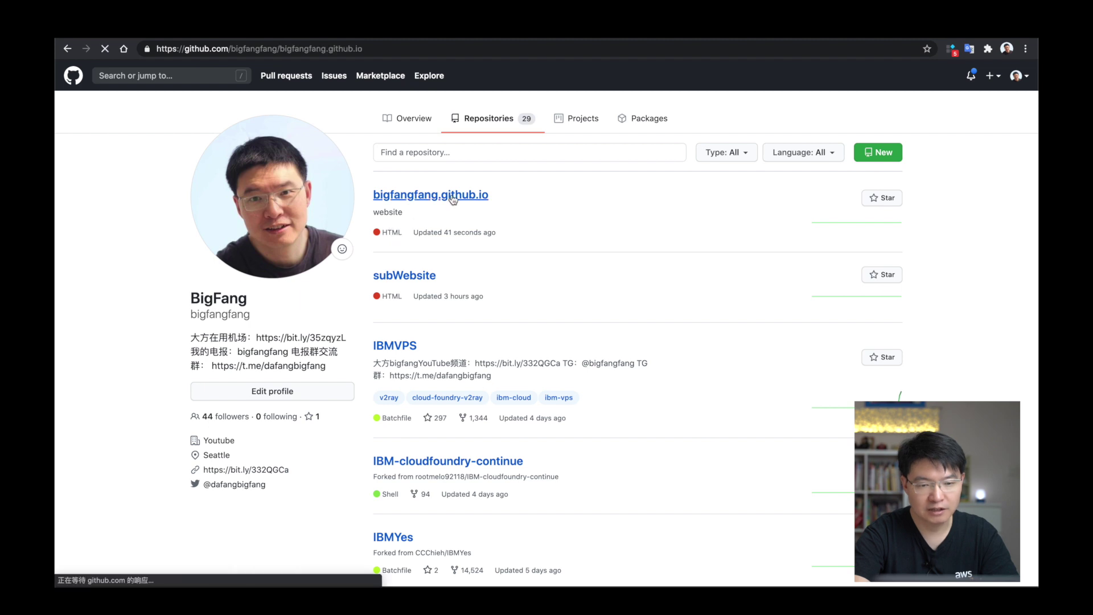
scroll(241, 249, down, 3)
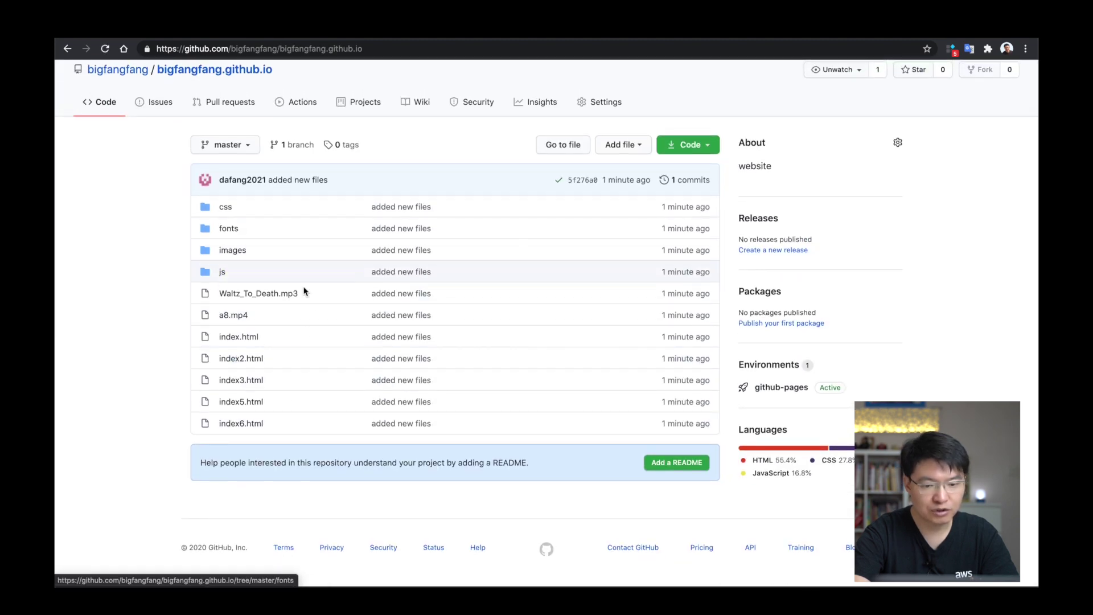
key(super+Tab)
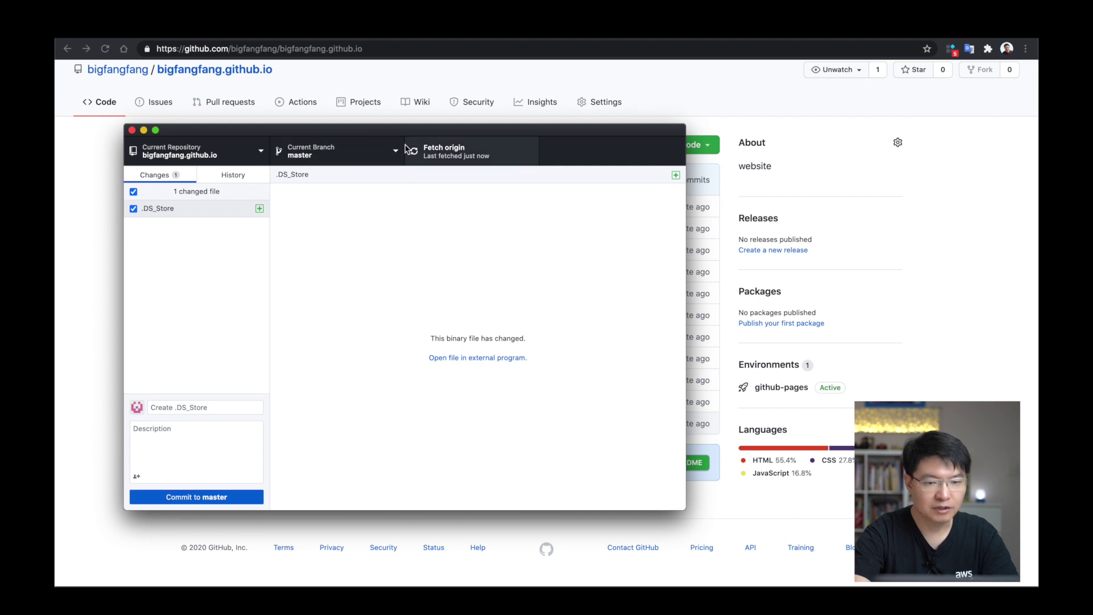
drag(398, 127, 637, 106)
drag(526, 111, 634, 109)
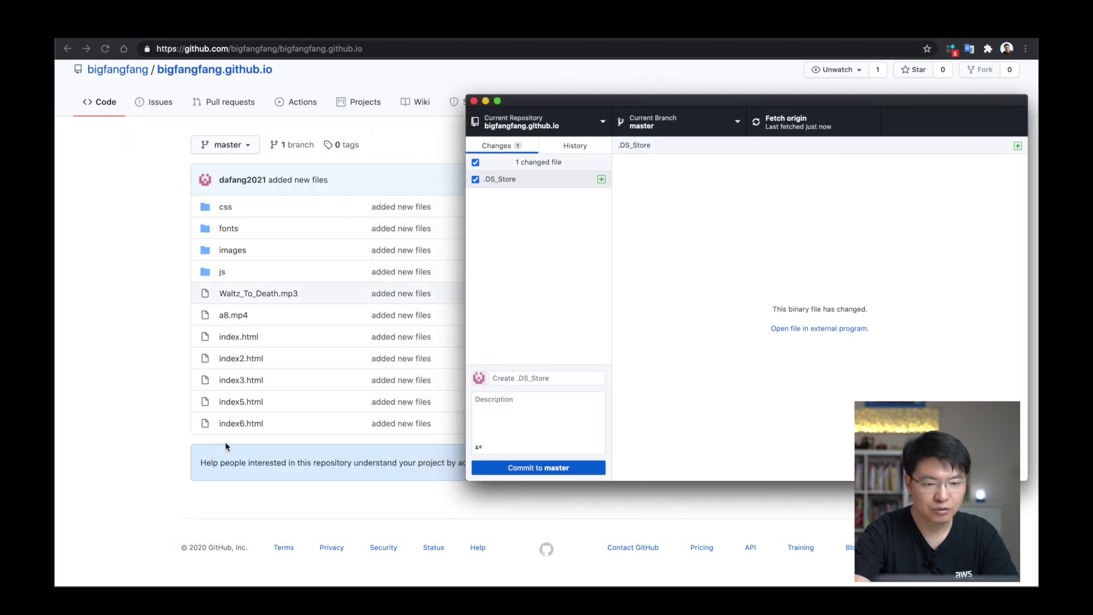
click(185, 292)
scroll(603, 169, up, 1)
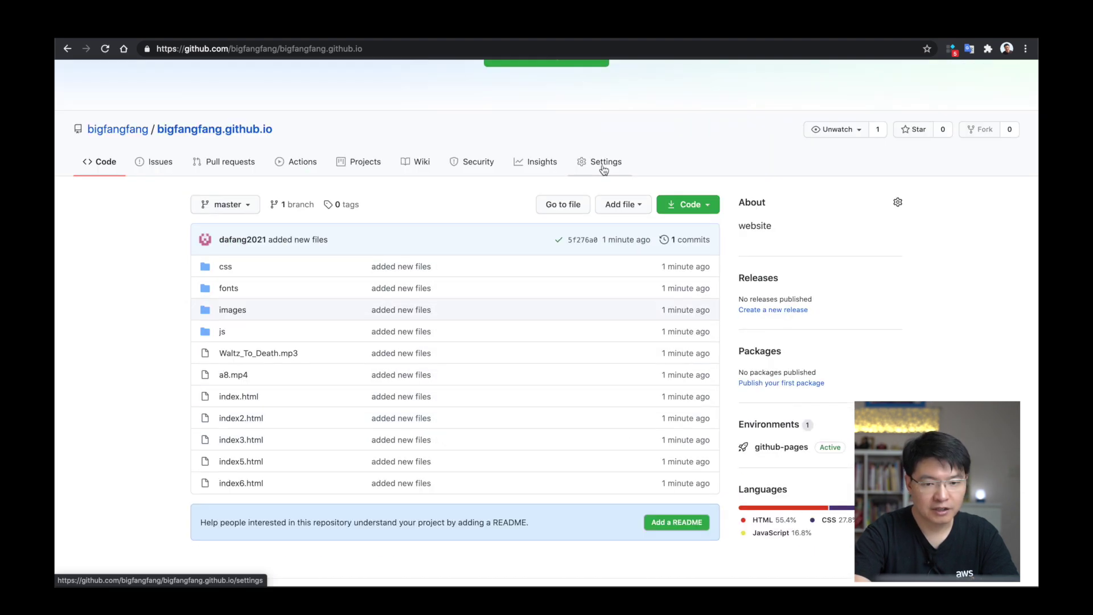
click(603, 165)
scroll(585, 279, down, 15)
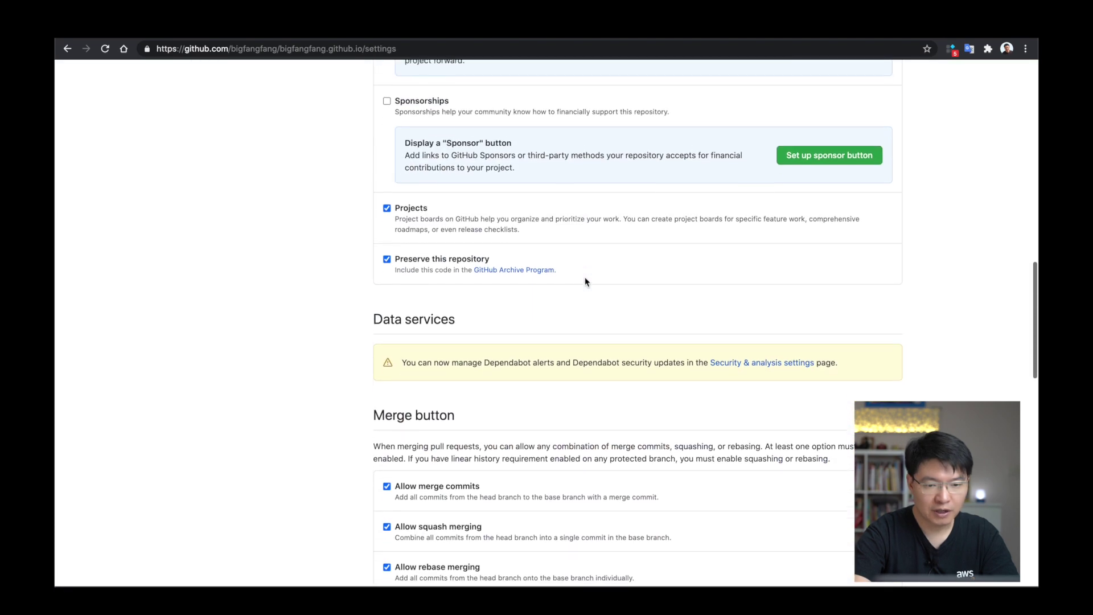
scroll(585, 279, down, 10)
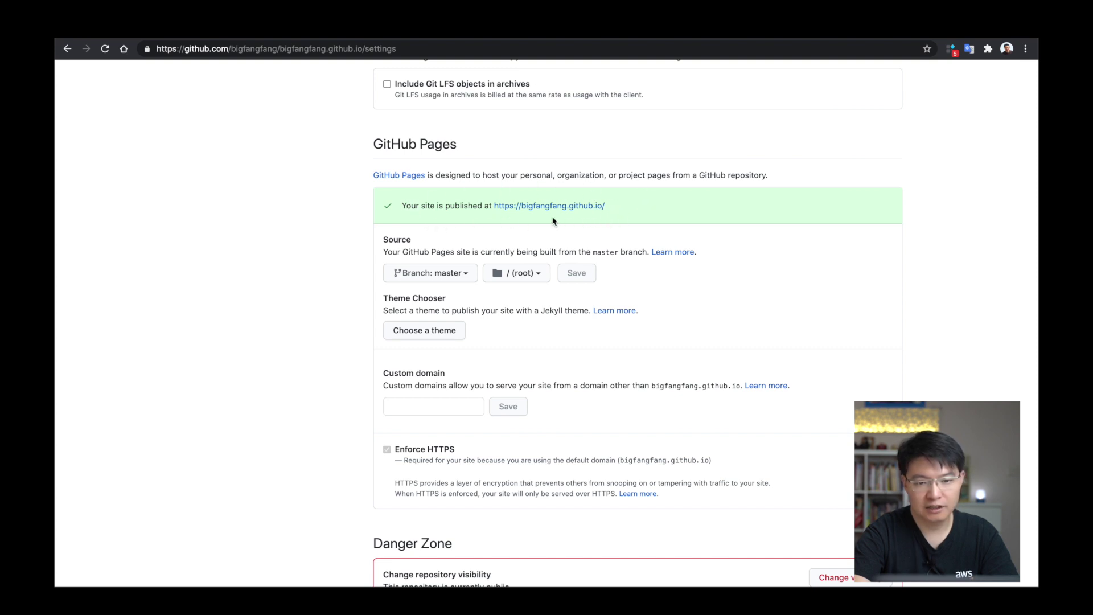
scroll(515, 251, up, 1)
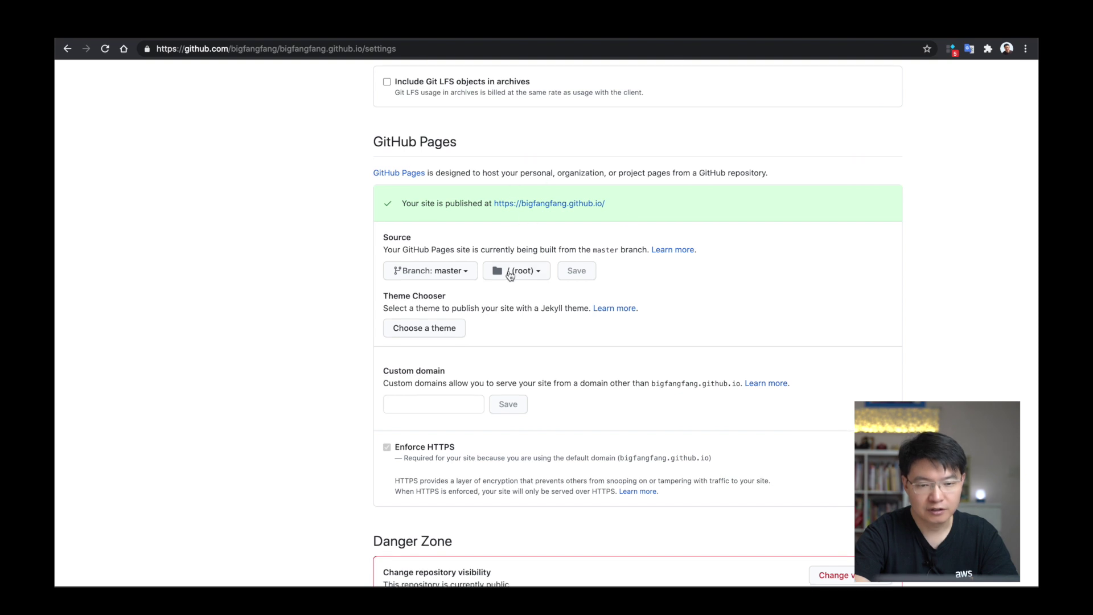
drag(611, 208, 493, 209)
- Look through the published page down to its Contact section and highlight the github.io part of its address
scroll(483, 187, down, 1)
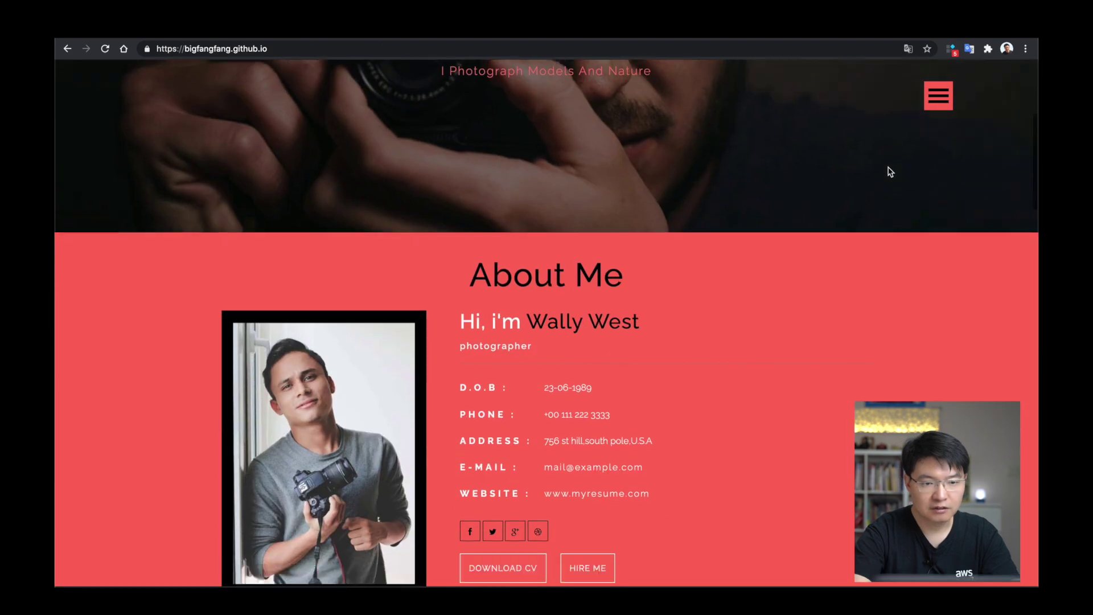
scroll(886, 168, down, 20)
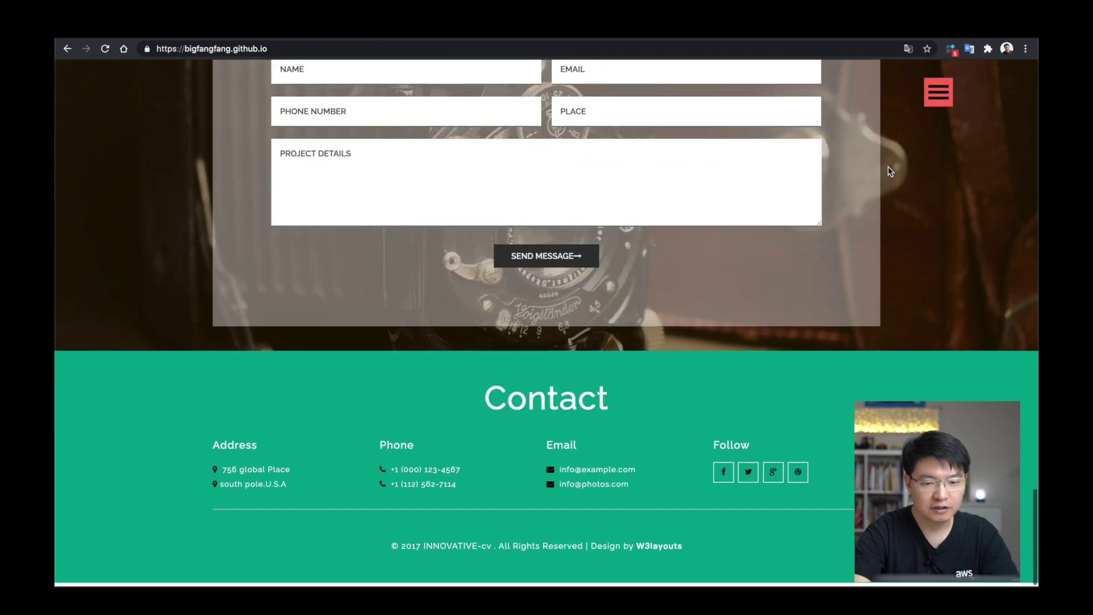
scroll(887, 170, up, 20)
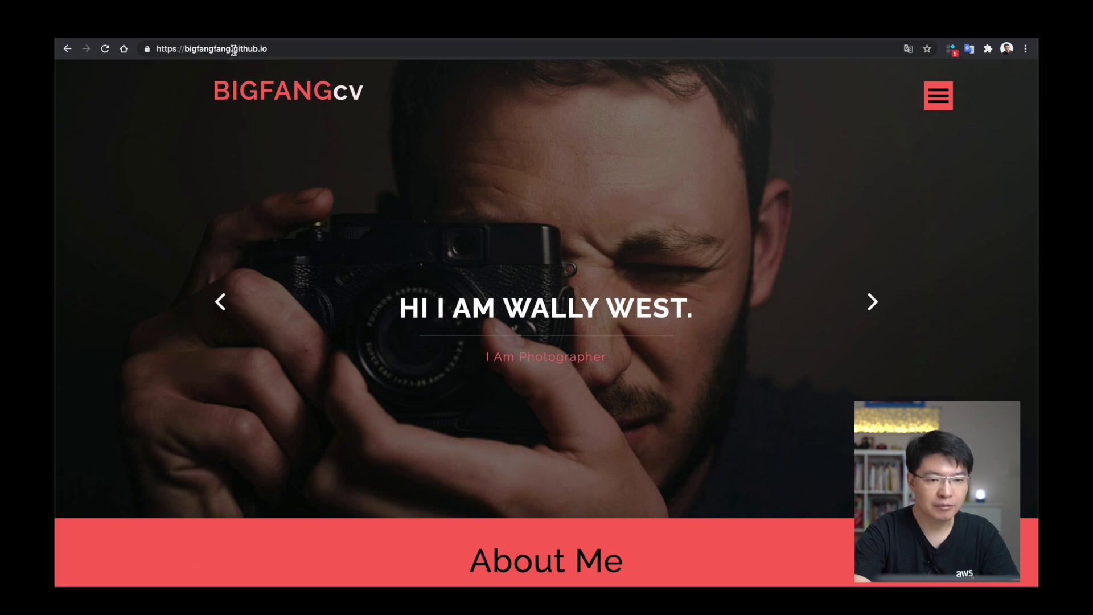
drag(276, 49, 232, 49)
click(282, 49)
key(shift+Left)
key(shift+Left)
key(shift+Left)
key(shift+Left)
key(shift+Left)
key(shift+Left)
key(shift+Left)
key(shift+Left)
key(shift+Left)
click(294, 49)
drag(294, 48, 234, 50)
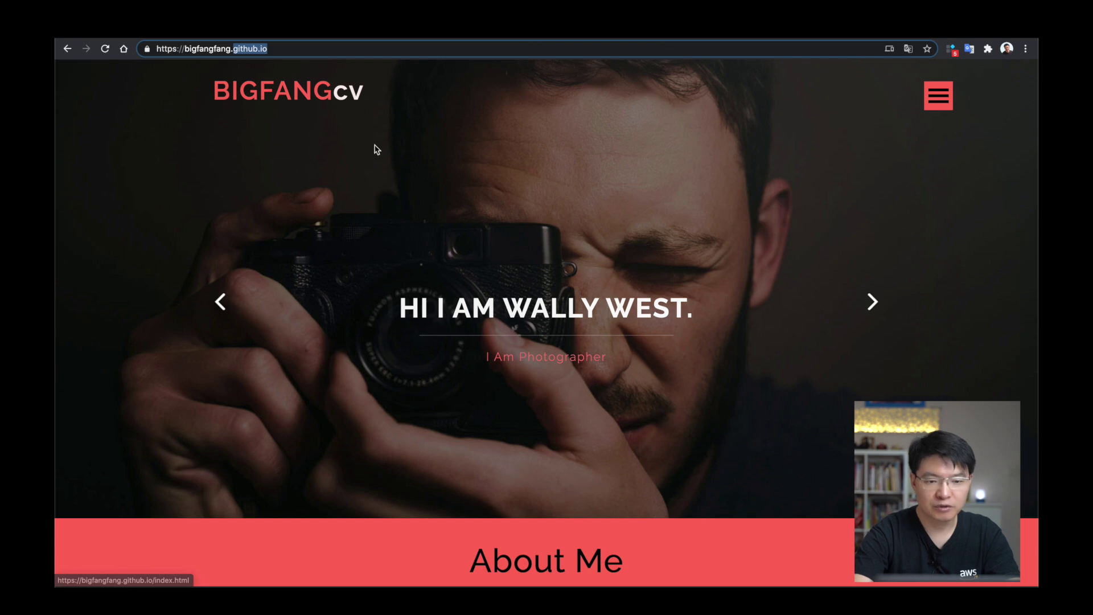
- View more of the site's sections, reload the page and highlight the .github.io suffix in its address
scroll(374, 147, down, 20)
scroll(375, 148, down, 15)
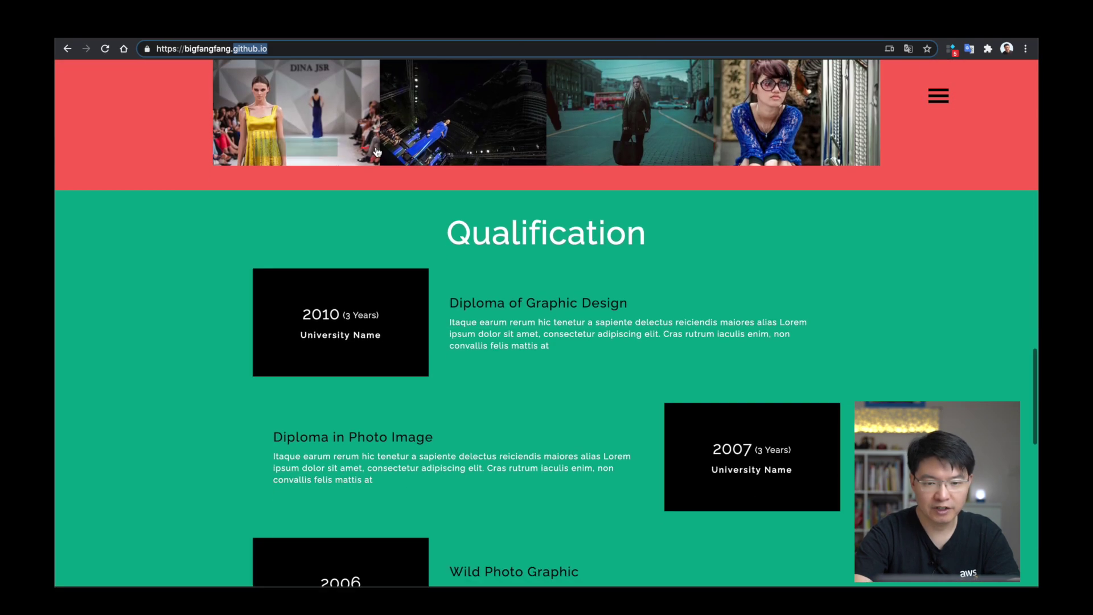
click(139, 49)
key(Return)
drag(288, 49, 230, 51)
click(289, 49)
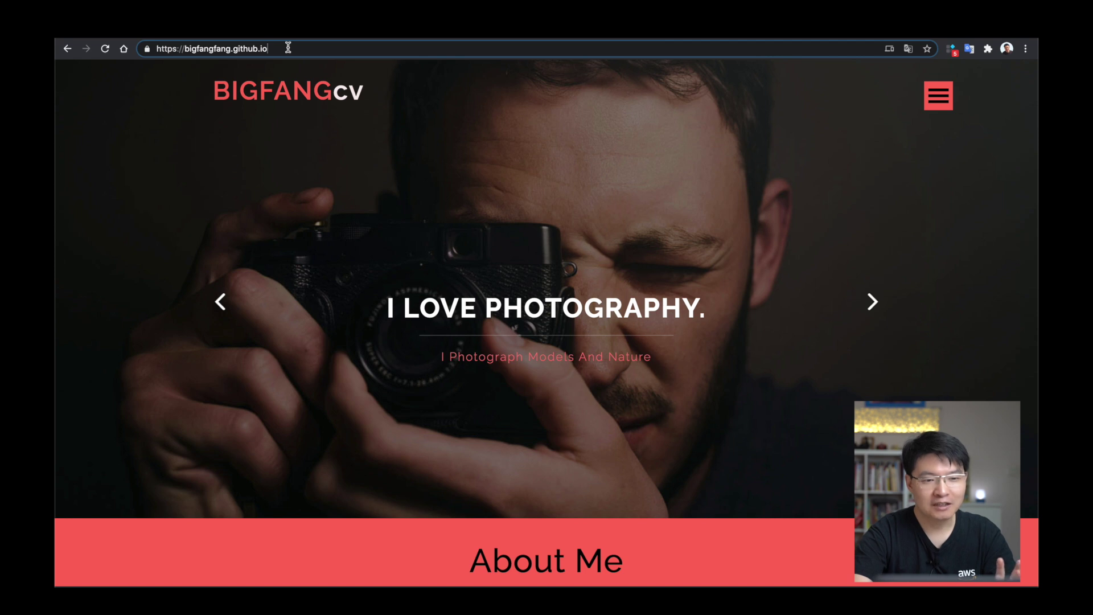
drag(288, 49, 231, 49)
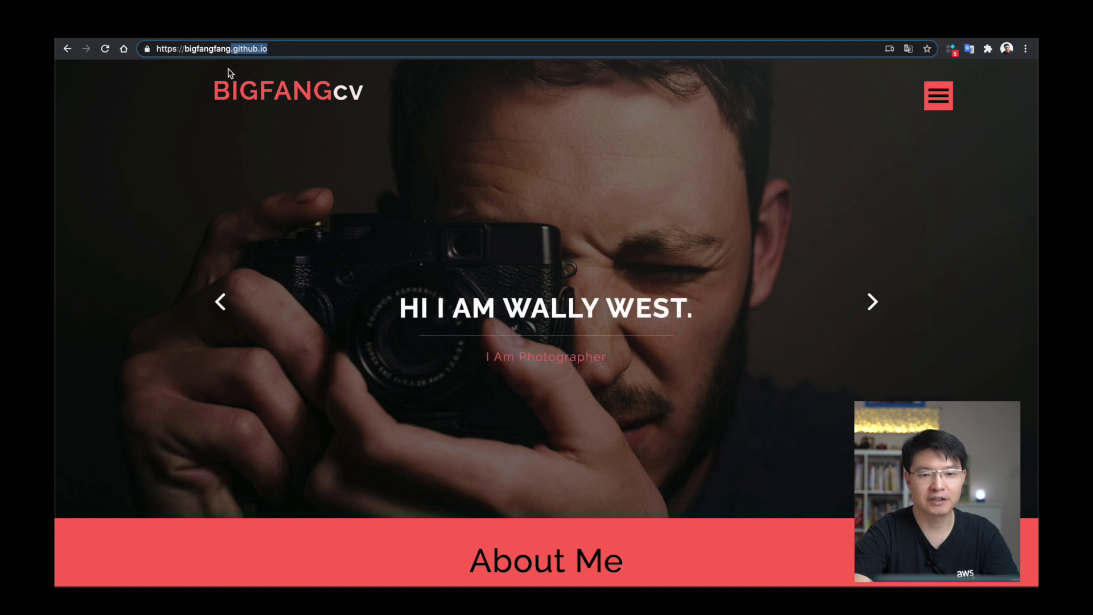
click(288, 50)
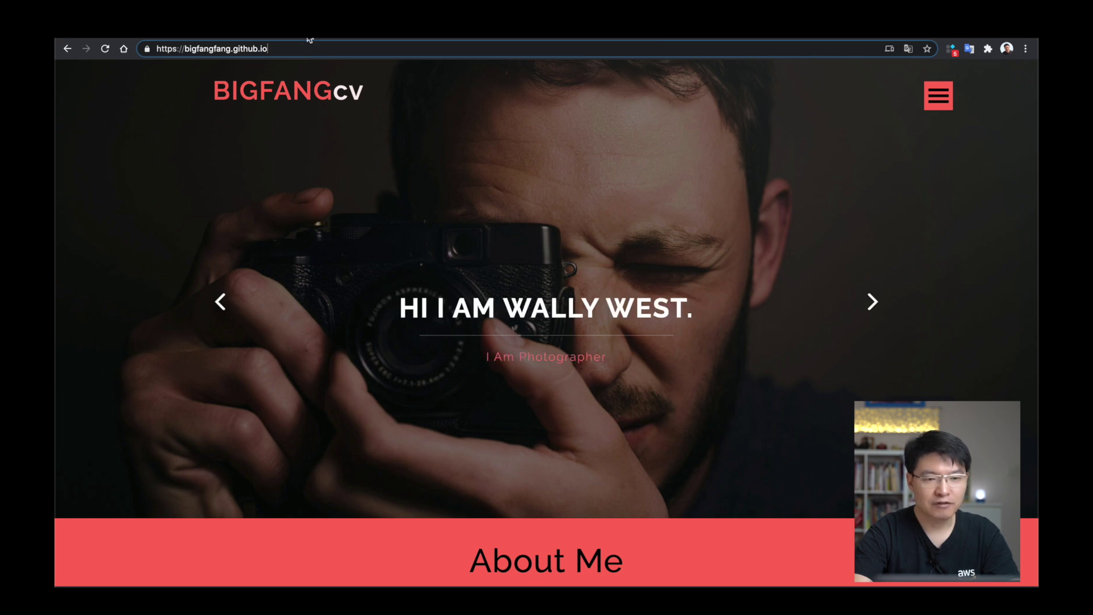
- Switch to the Freenom browser tab and open the client area's login page
key(ctrl+Tab)
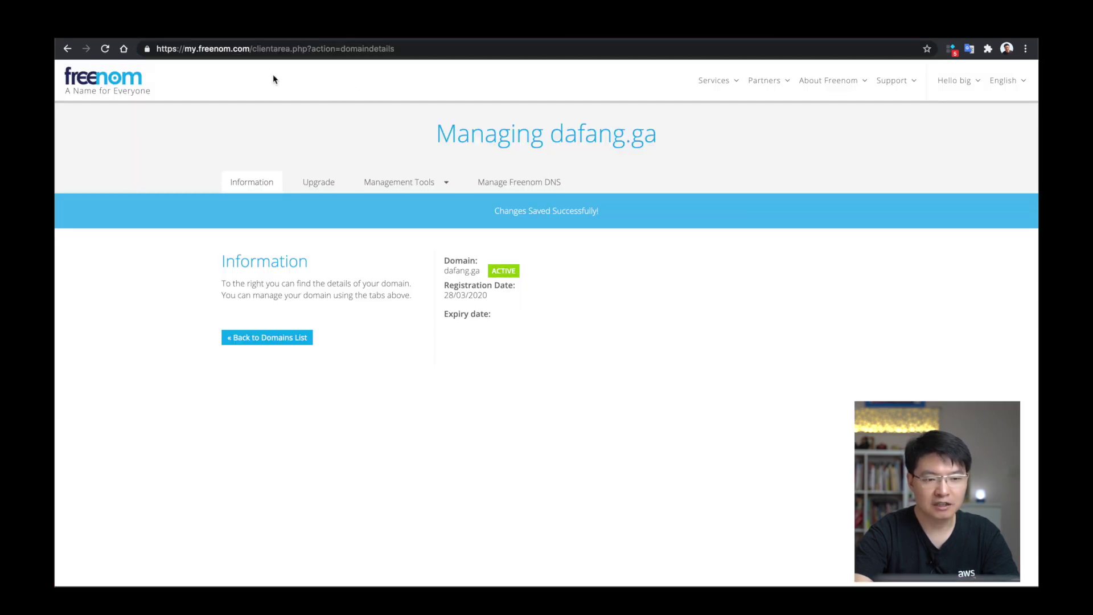
click(102, 82)
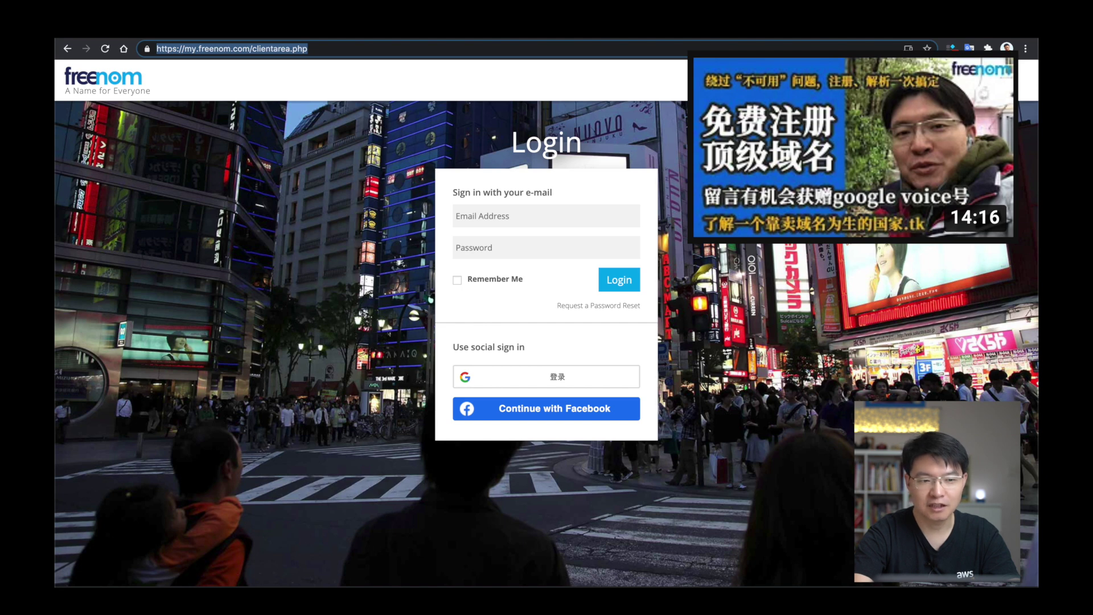
- Sign in to Freenom with the Google account and find the bigfang.tk domain among the registered domains
scroll(538, 377, down, 1)
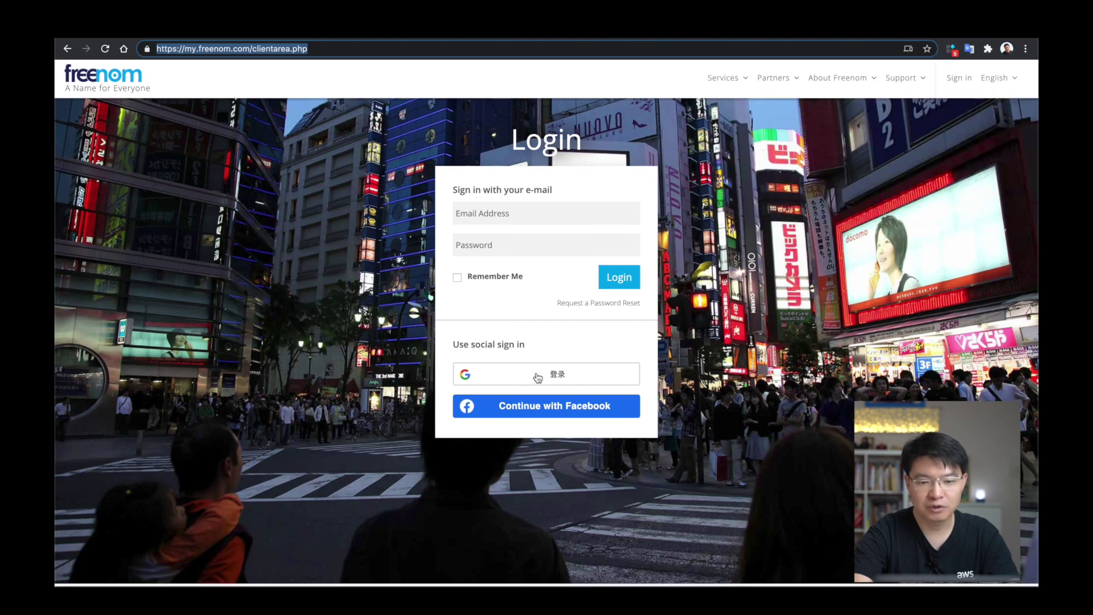
click(537, 377)
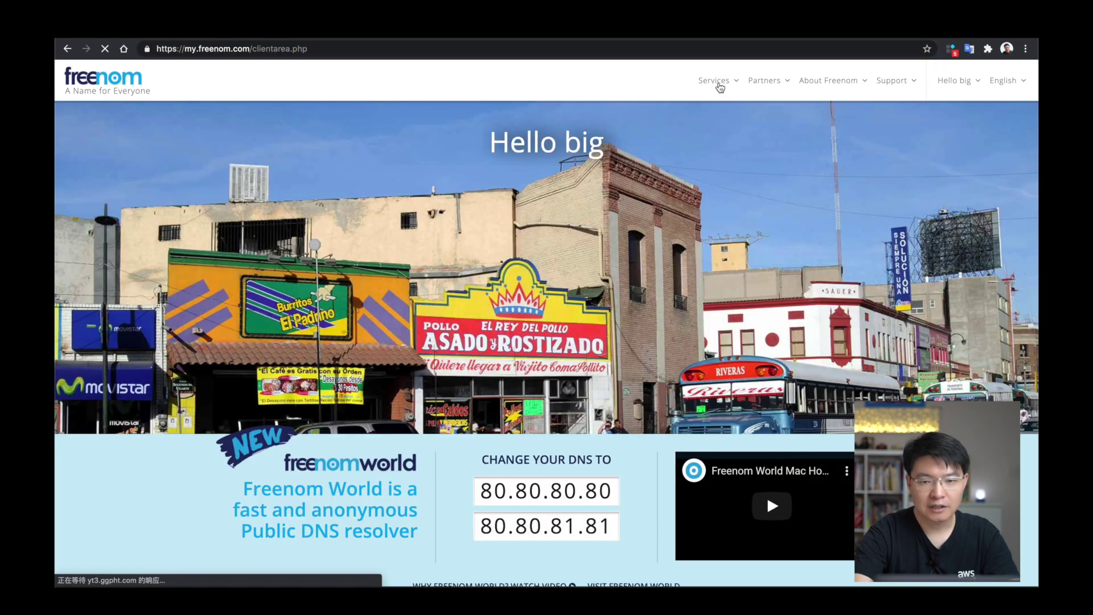
mouse_move(716, 83)
click(722, 148)
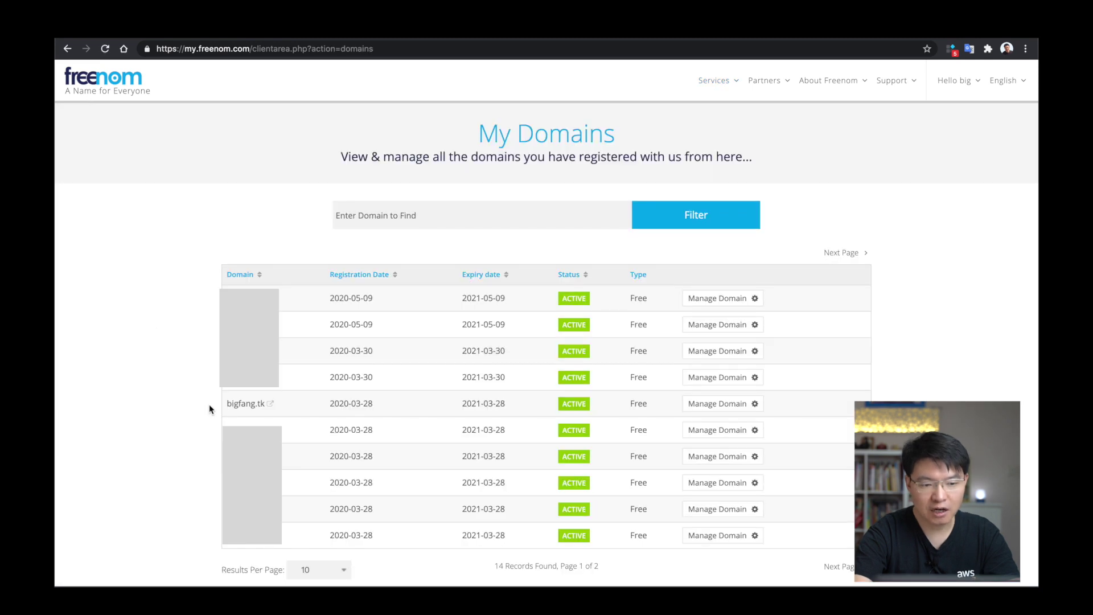
click(264, 412)
- Search Google for cloudflare, open the Cloudflare website and log in to its dashboard
click(416, 259)
text(cloudf)
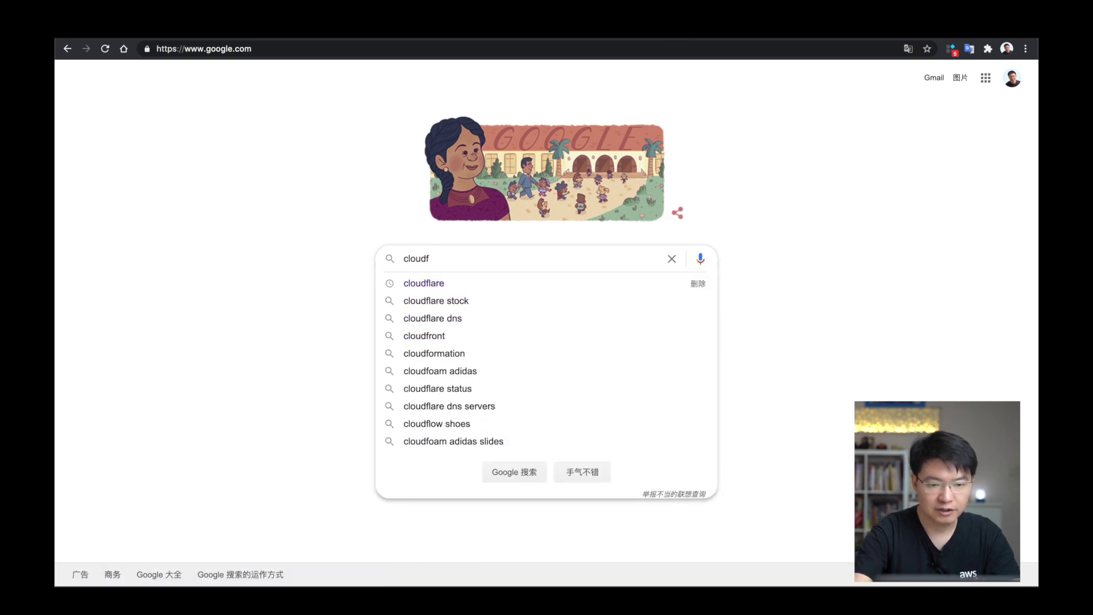
click(447, 282)
click(315, 183)
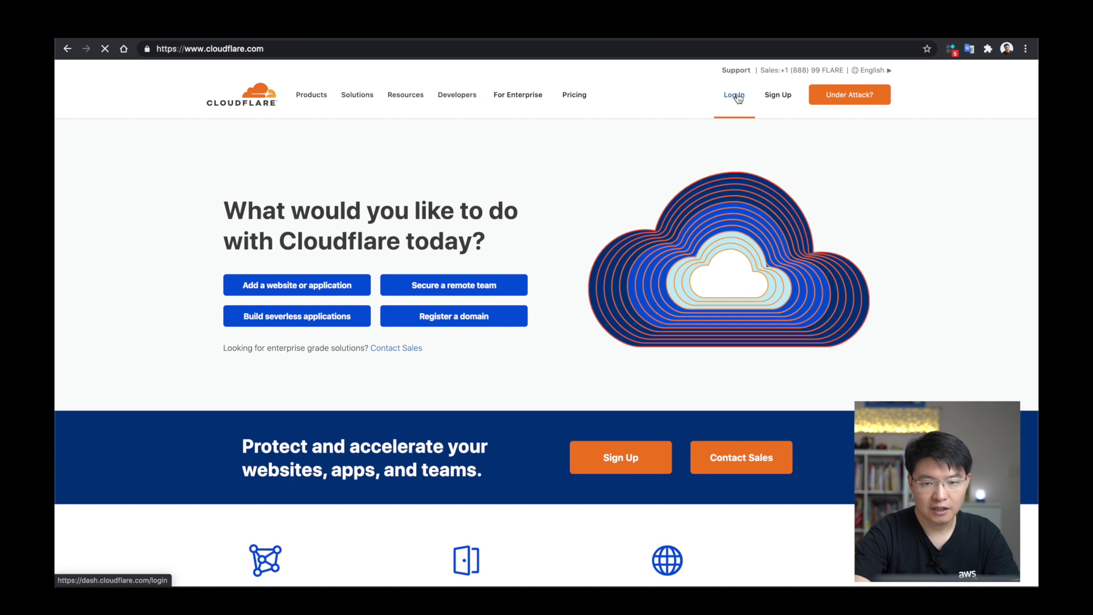
click(865, 94)
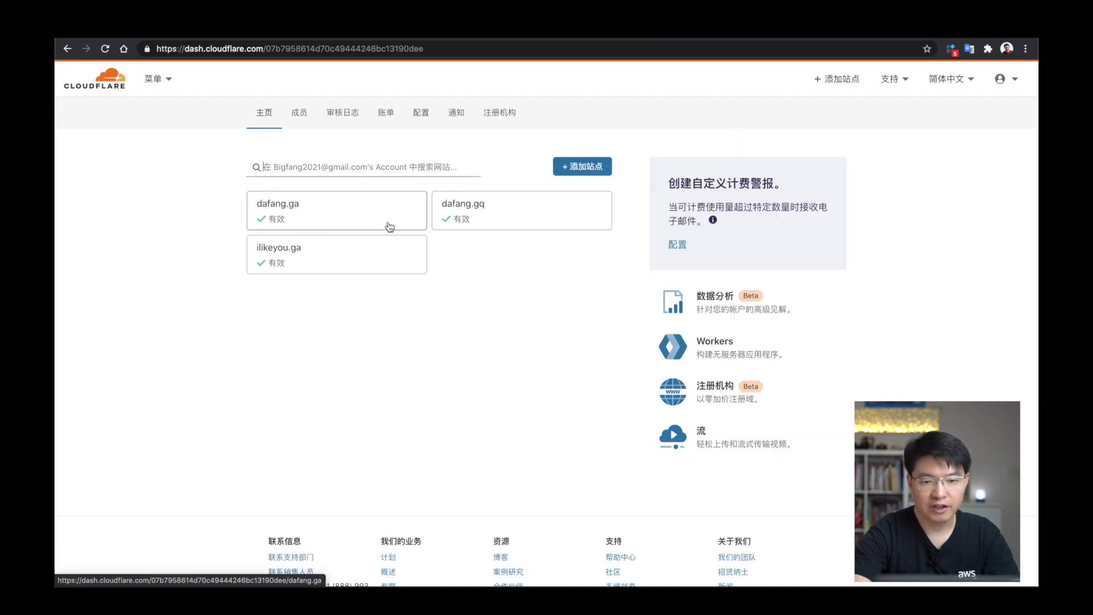
- Add the site bigfang.tk to the Cloudflare account and confirm the Free plan for it
click(580, 171)
click(336, 217)
text(bigfang.tk)
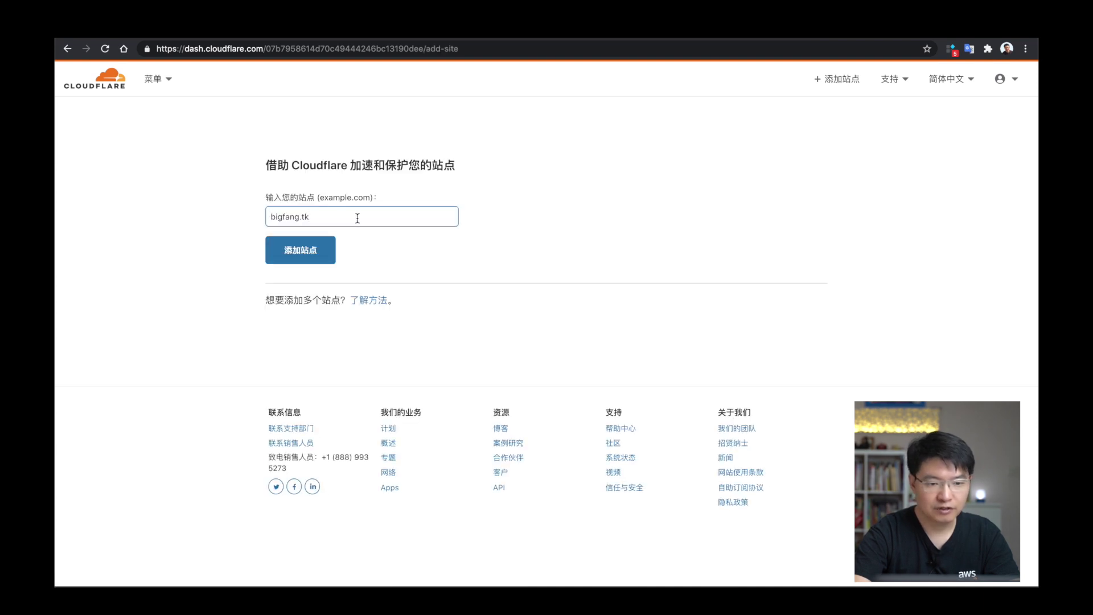
click(291, 252)
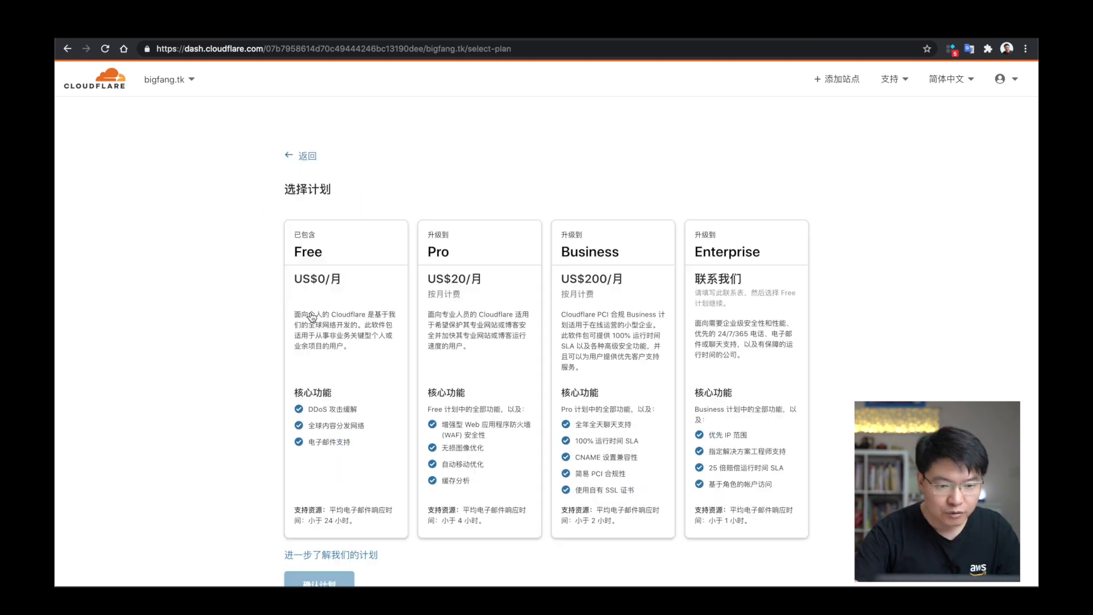
click(358, 346)
scroll(336, 376, down, 3)
click(321, 418)
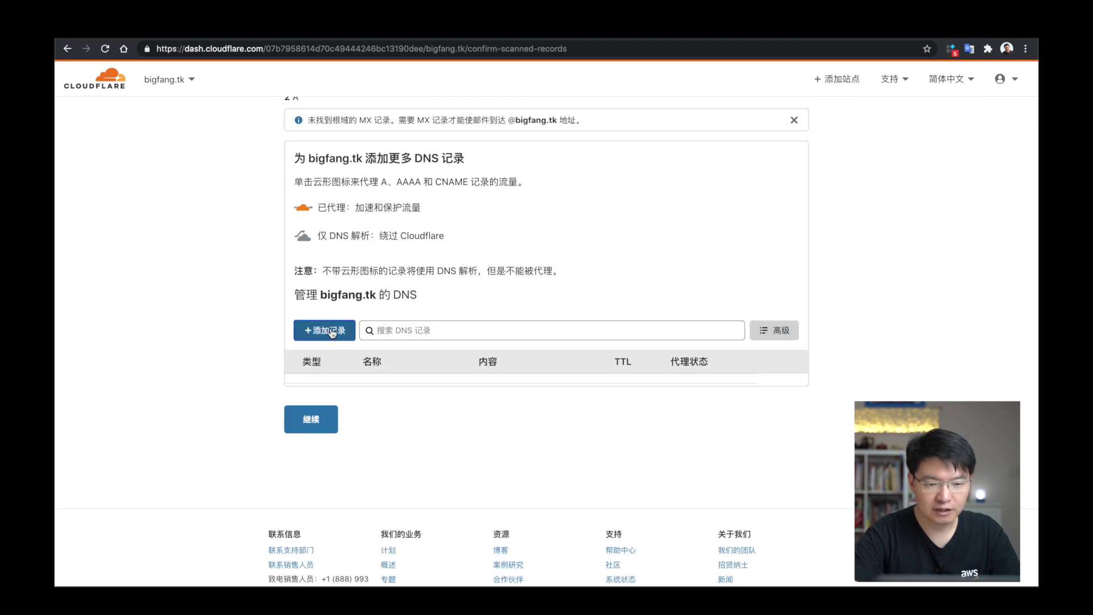
click(325, 323)
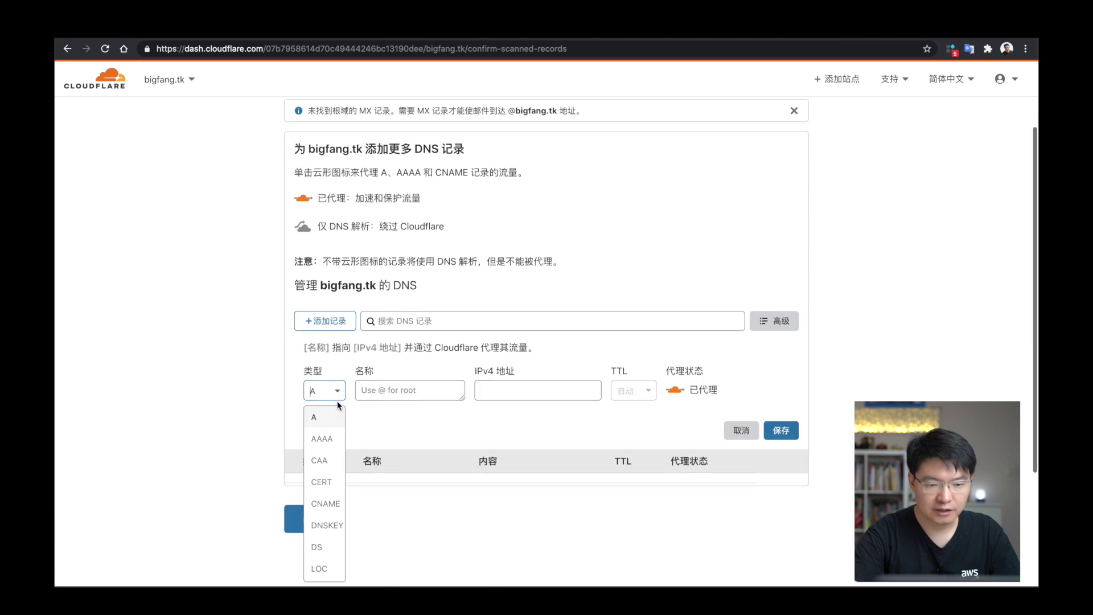
click(324, 503)
click(382, 391)
text(www)
click(503, 390)
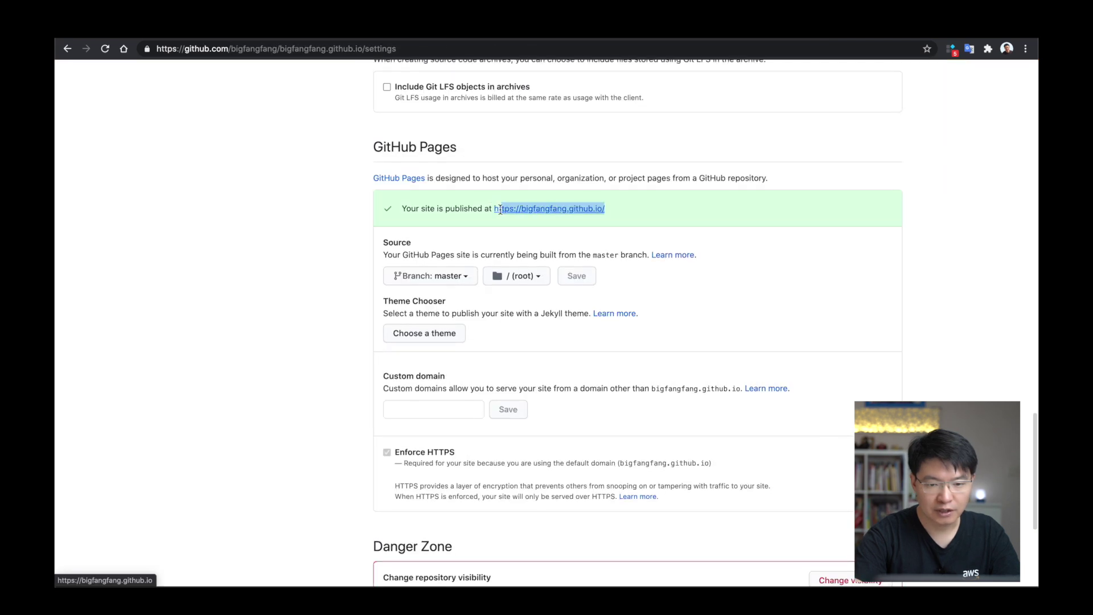
click(620, 208)
click(184, 50)
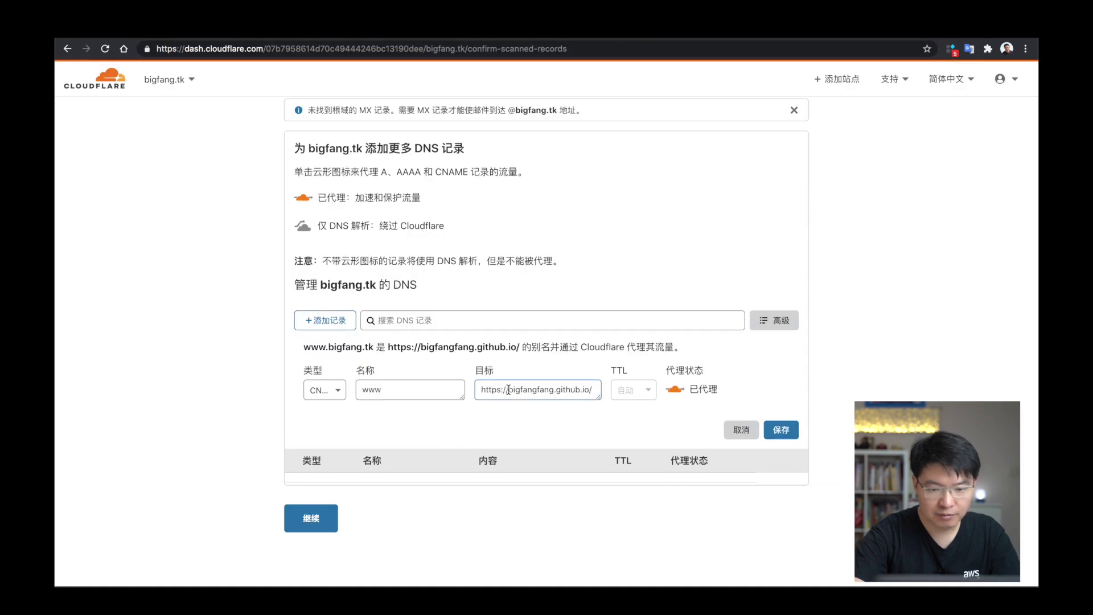
drag(508, 390, 446, 387)
key(BackSpace)
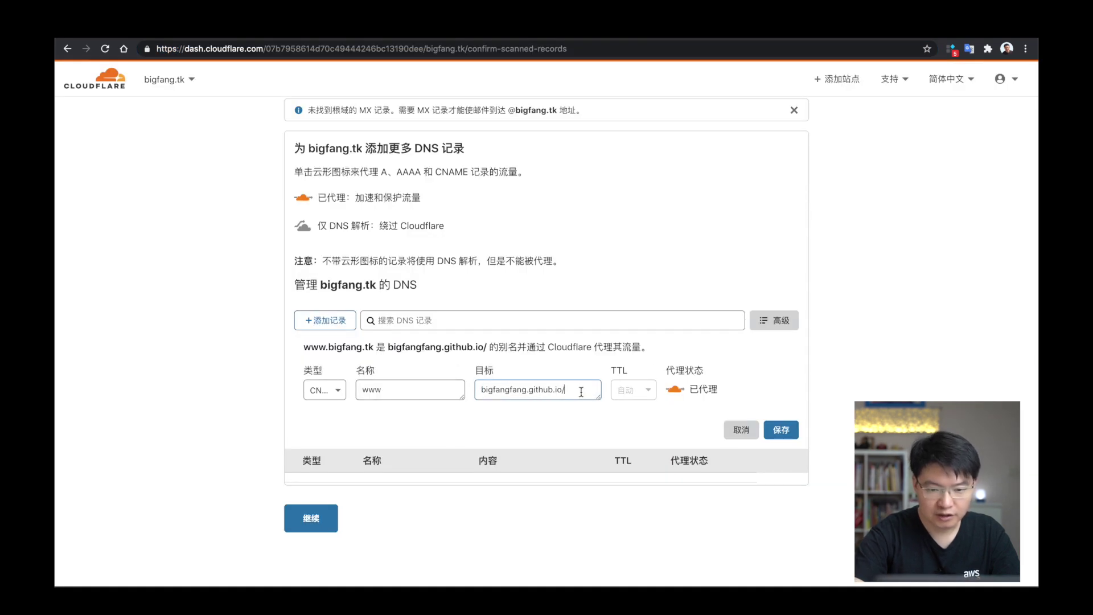
key(BackSpace)
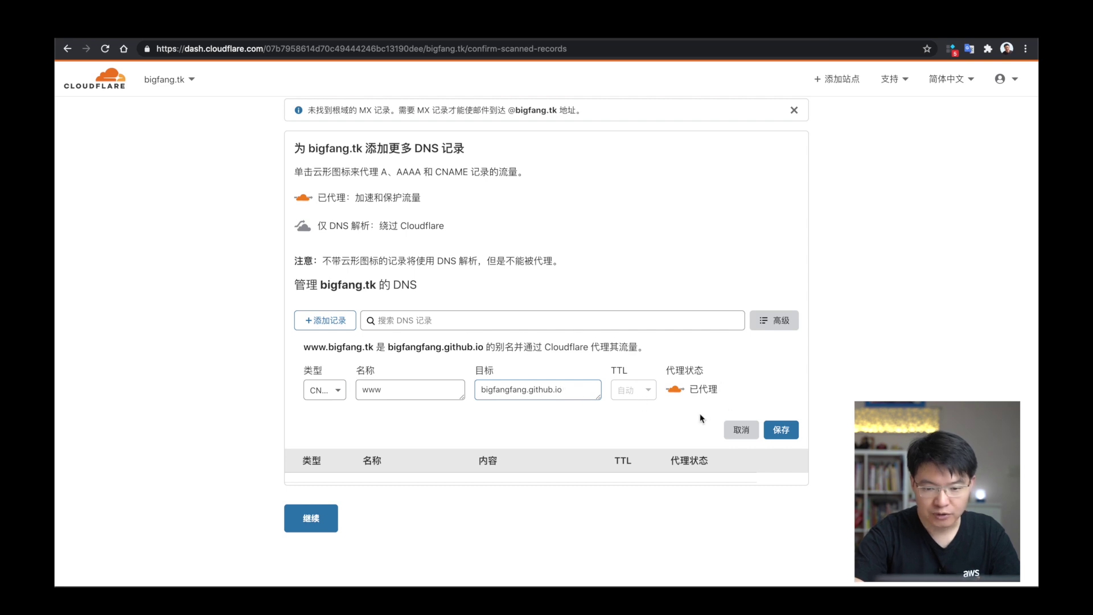
click(781, 434)
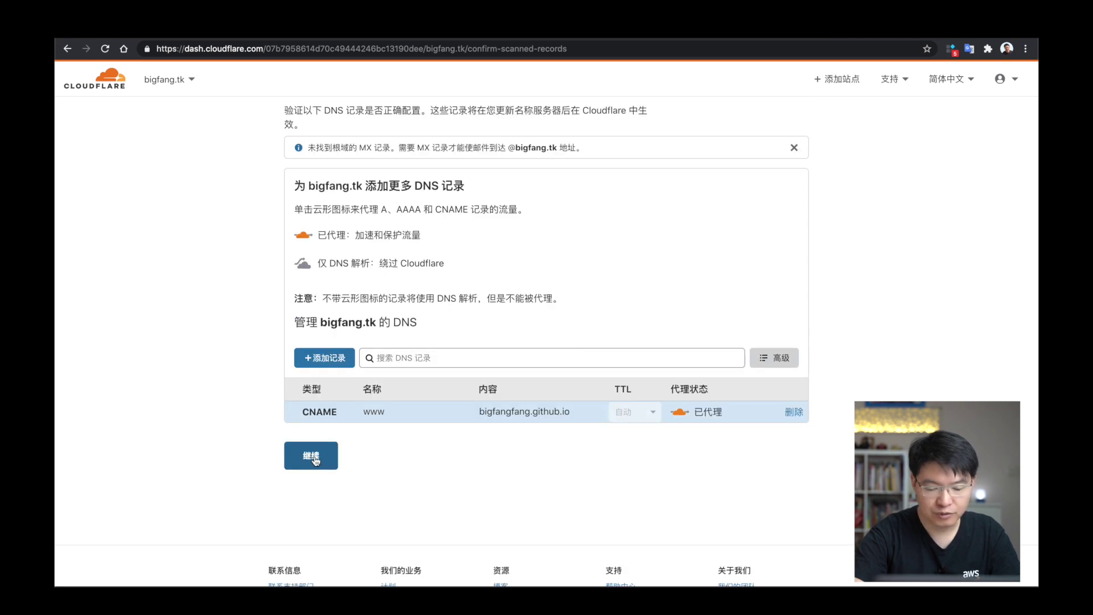
click(313, 460)
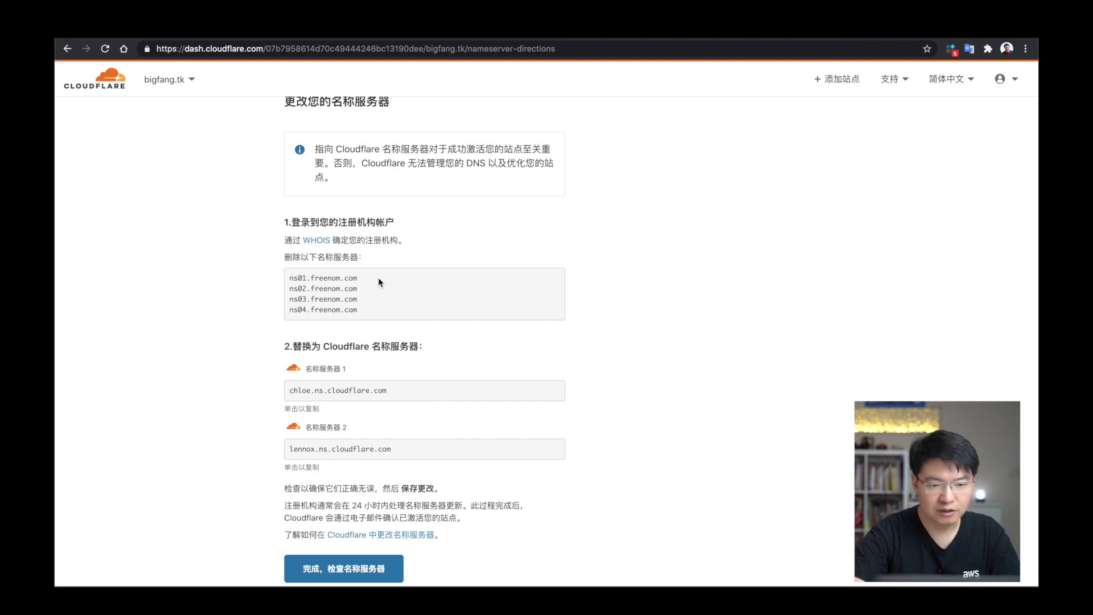
- Review the Freenom nameservers that must be removed and copy the first Cloudflare nameserver, chloe.ns.cloudflare.com
drag(361, 310, 288, 281)
click(353, 301)
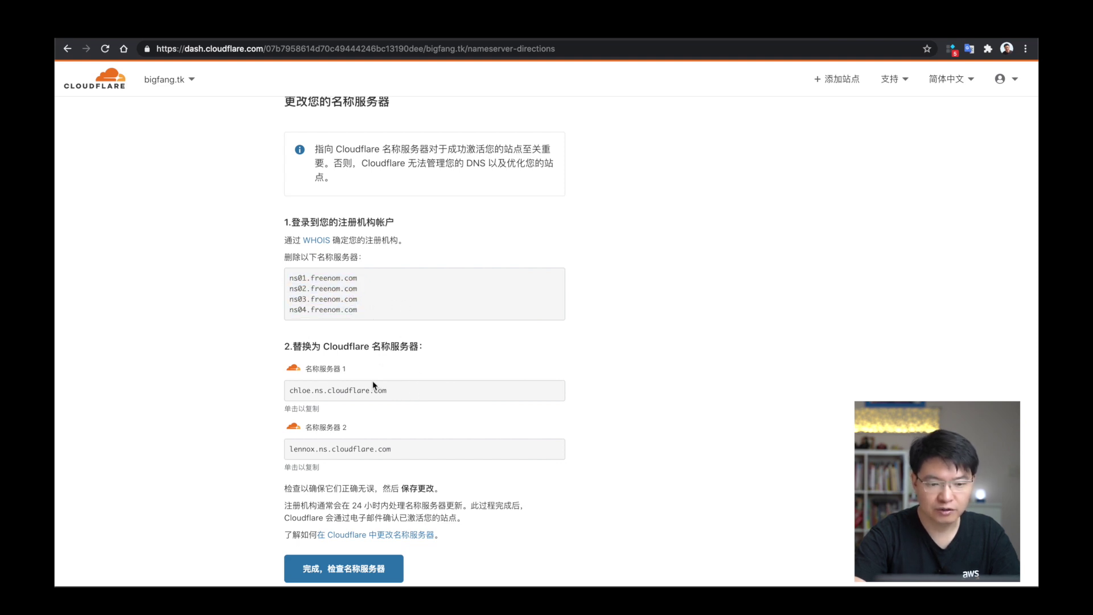
drag(407, 392, 280, 393)
key(ctrl+c)
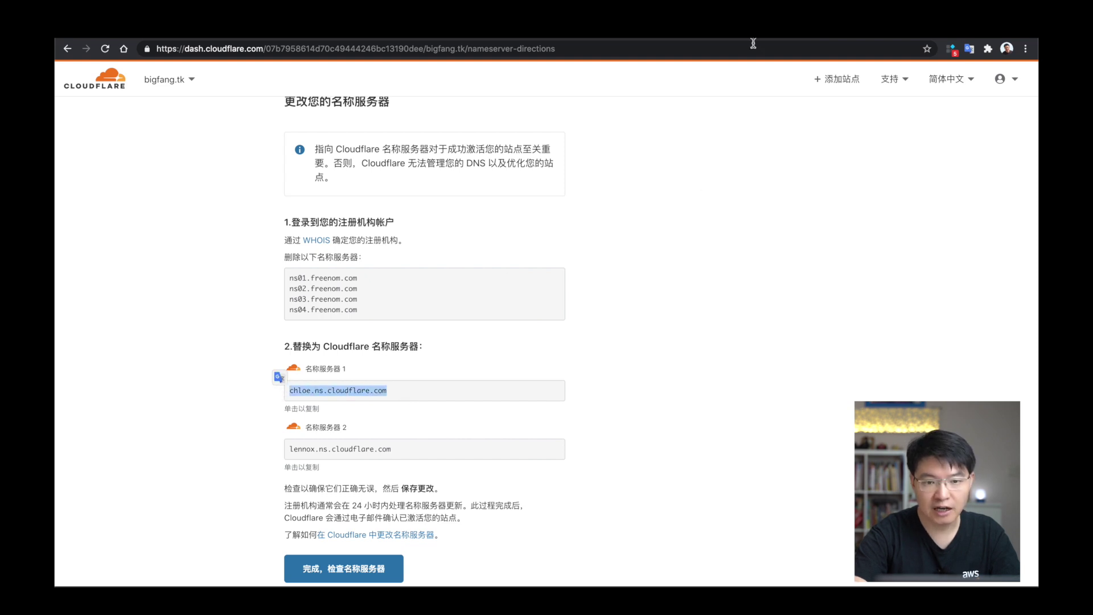
- In Freenom, switch bigfang.tk to custom nameservers and set Nameserver 1 to chloe.ns.cloudflare.com
key(ctrl+Tab)
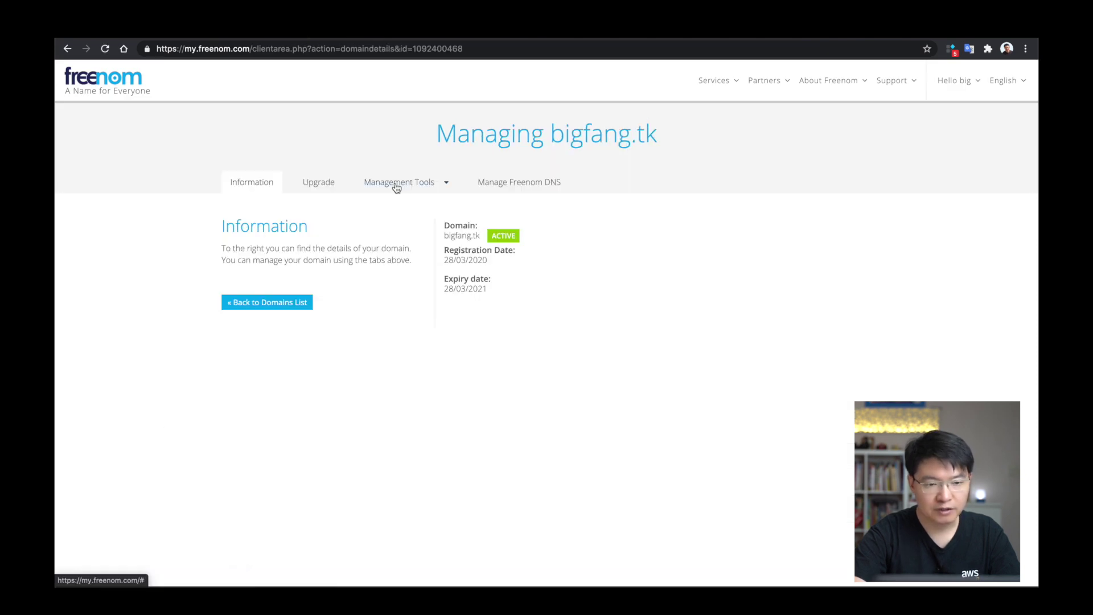
click(449, 186)
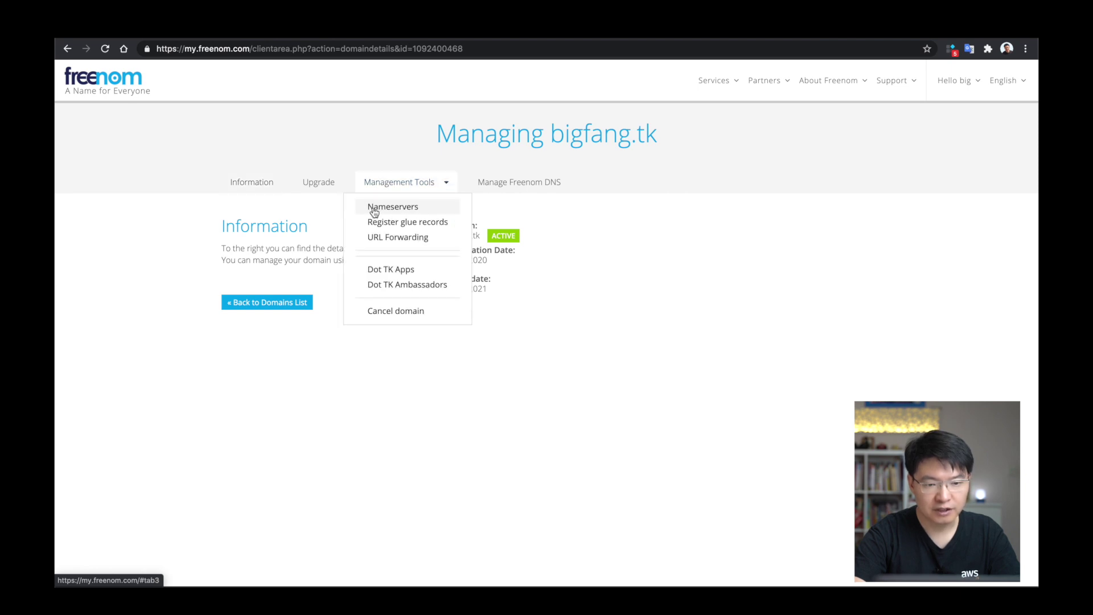
click(396, 212)
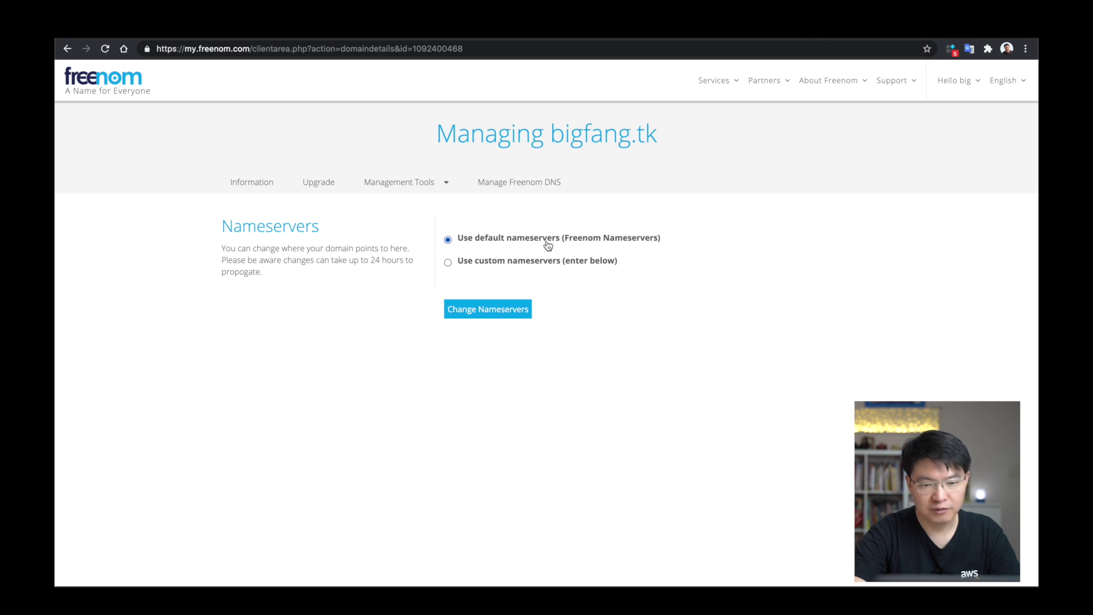
click(447, 262)
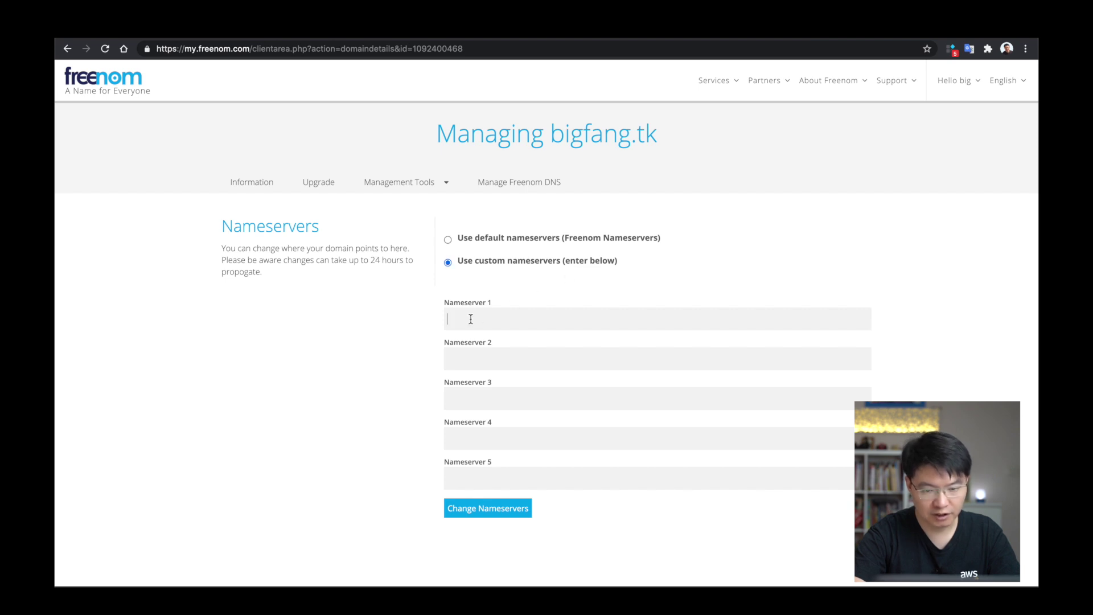
key(ctrl+v)
- Copy lennox.ns.cloudflare.com from Cloudflare, enter it as Nameserver 2 in Freenom and save the nameserver change
key(ctrl+shift+Tab)
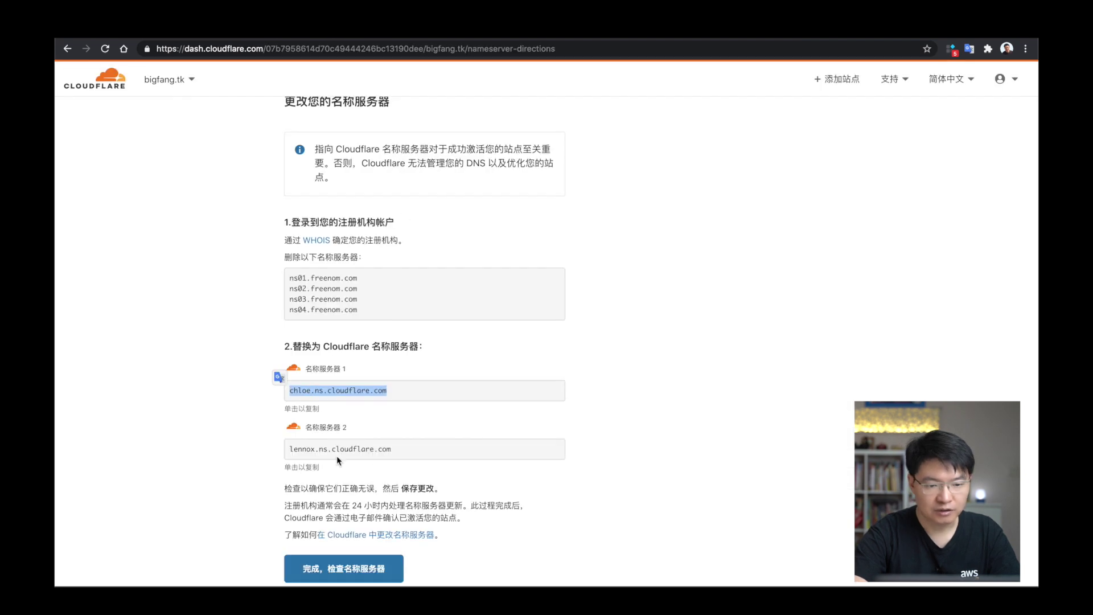
drag(432, 453, 297, 448)
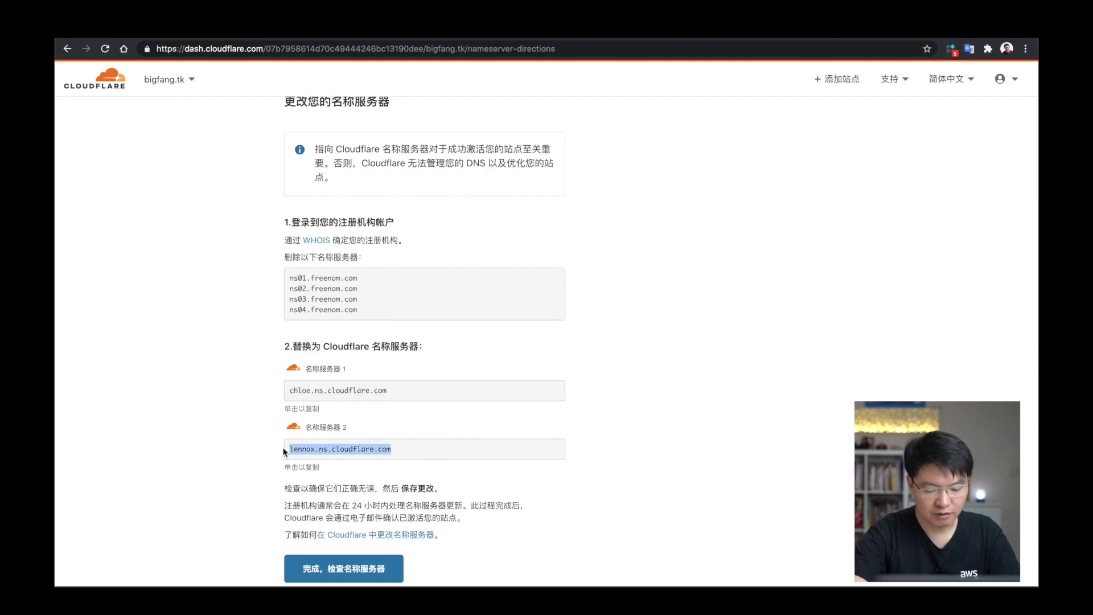
right_click(363, 447)
click(388, 476)
key(ctrl+Tab)
right_click(469, 361)
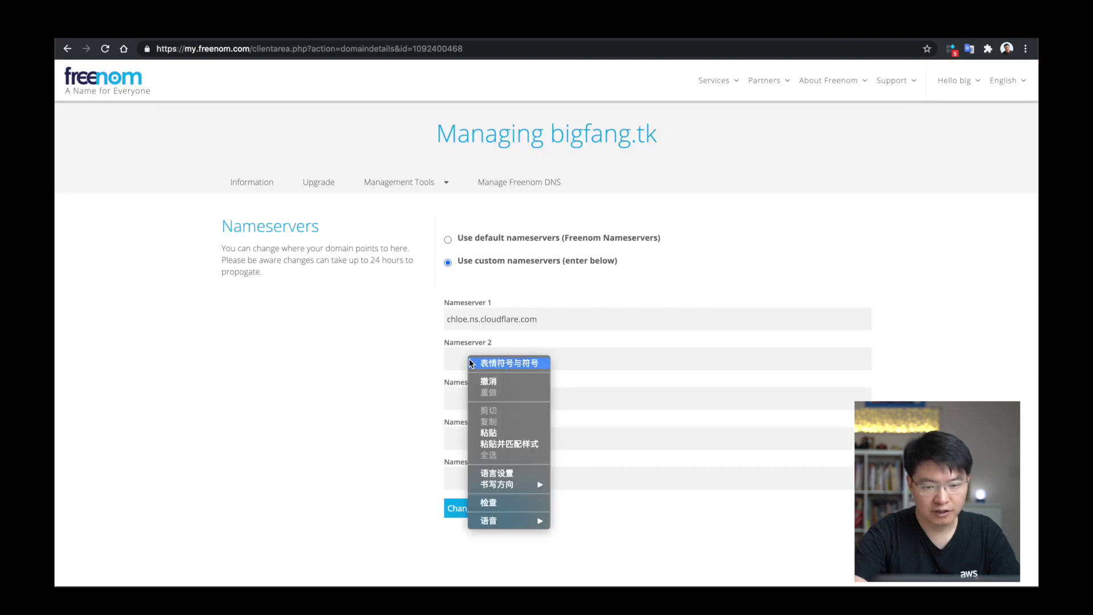
click(488, 432)
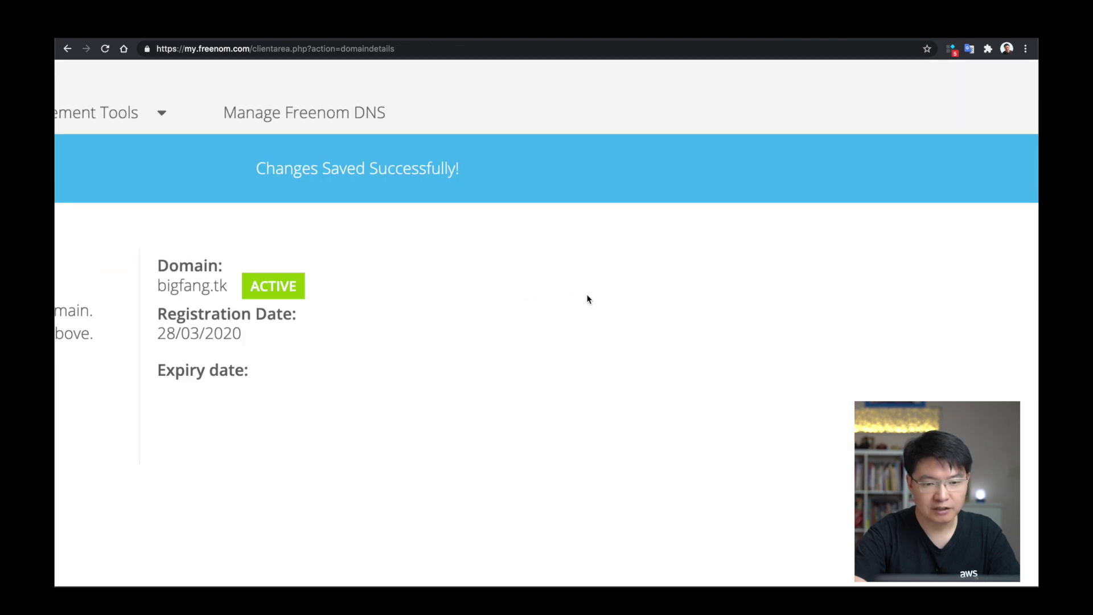
- Return to Cloudflare and complete the nameserver instructions by requesting the nameserver check
key(ctrl+Tab)
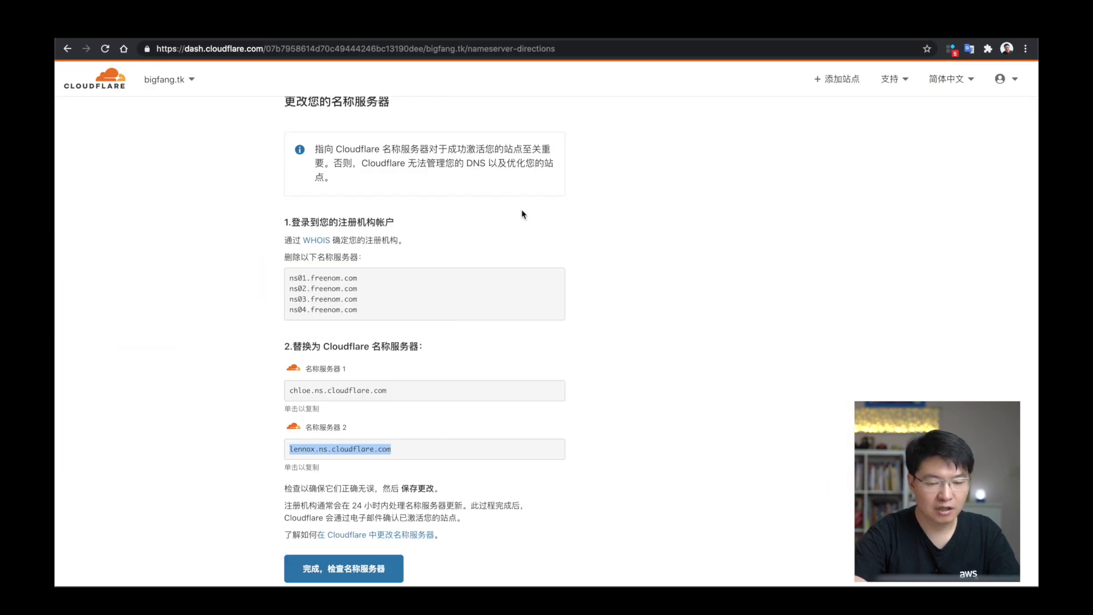
scroll(345, 462, down, 3)
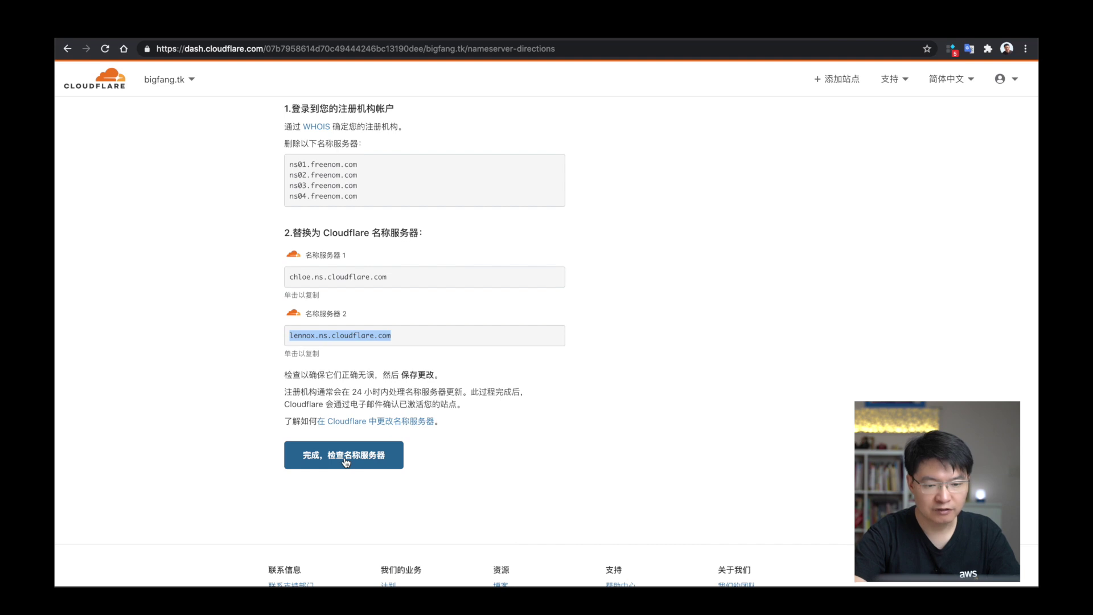
click(345, 461)
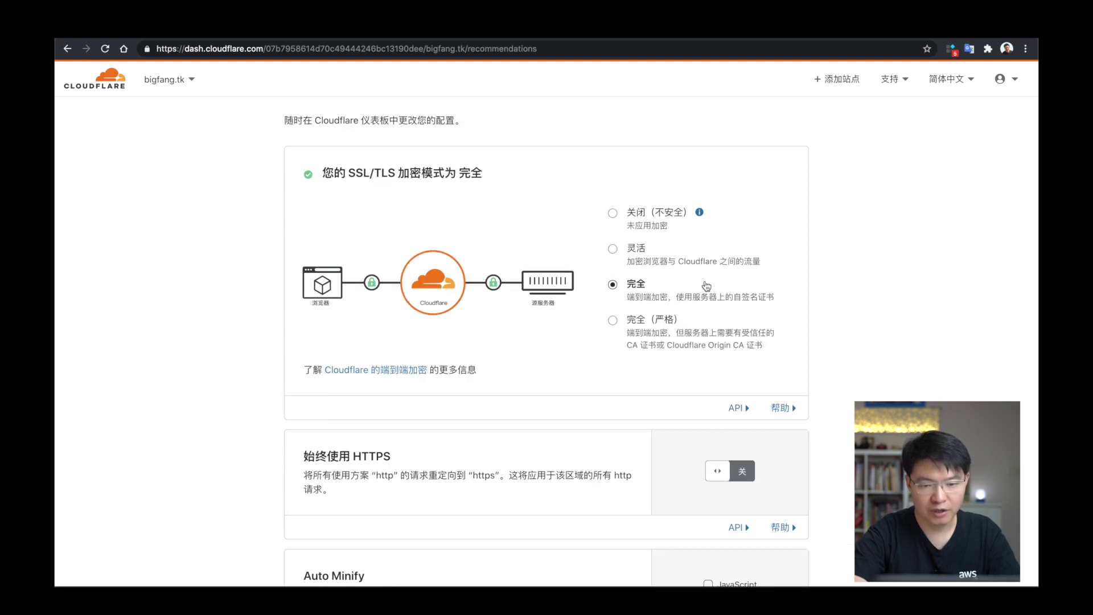
- Turn on Always Use HTTPS for bigfang.tk, keep the other recommended settings and finish the setup
scroll(655, 300, down, 2)
scroll(656, 300, down, 1)
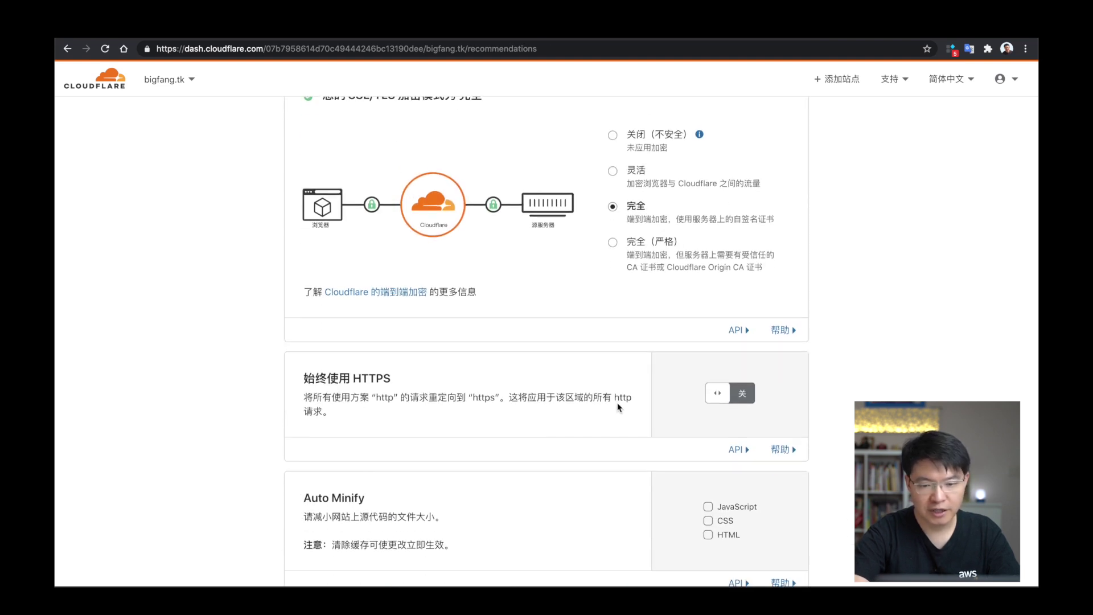
click(744, 398)
scroll(744, 398, down, 5)
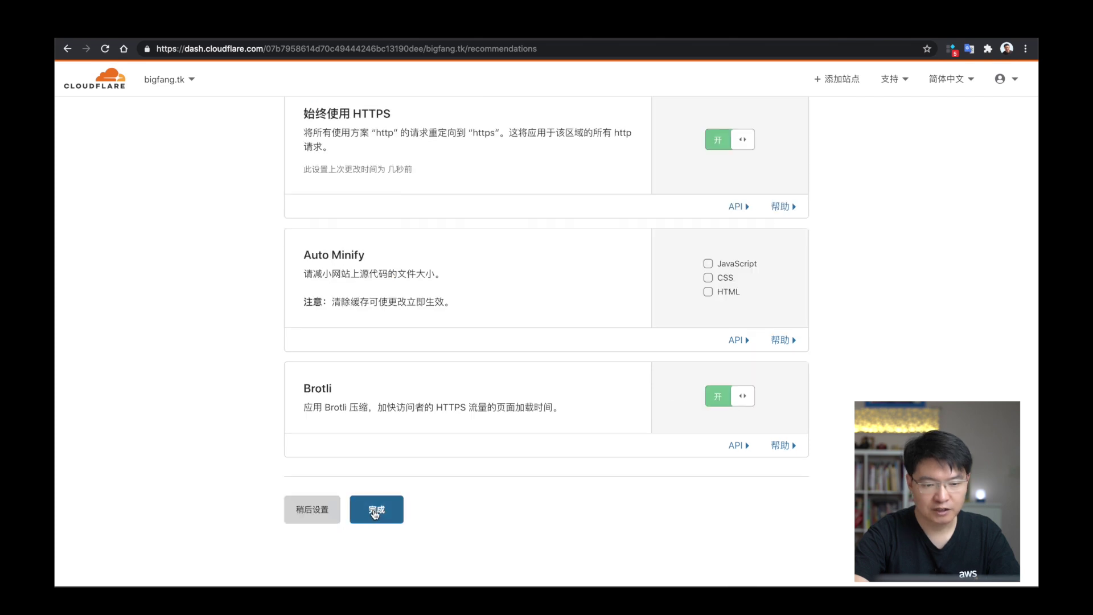
click(375, 512)
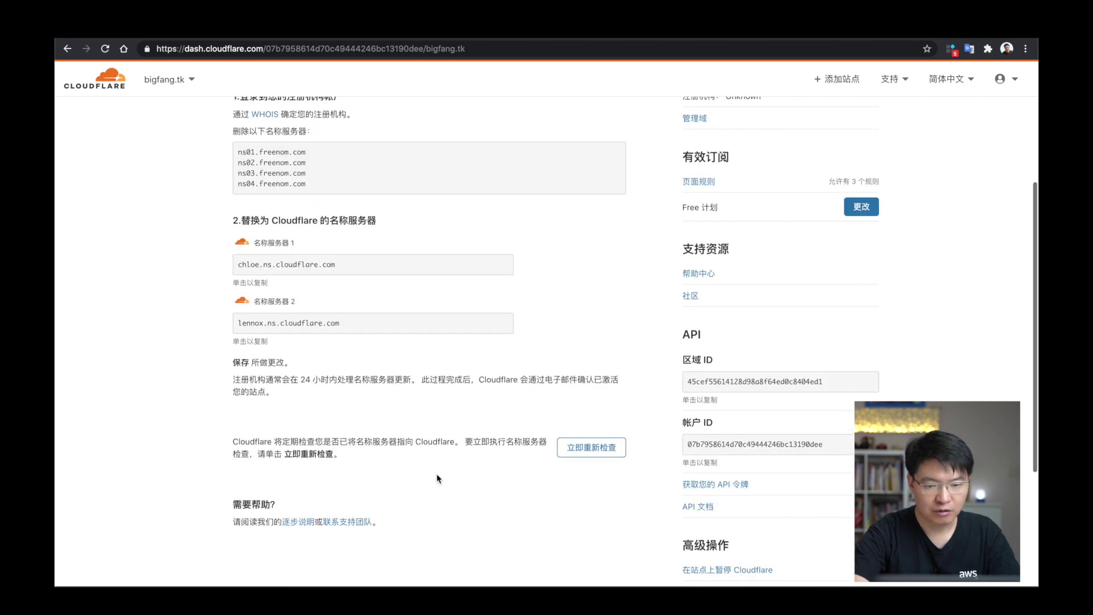
- Request an immediate recheck of bigfang.tk's nameservers from the site's overview page
click(587, 449)
scroll(418, 433, up, 5)
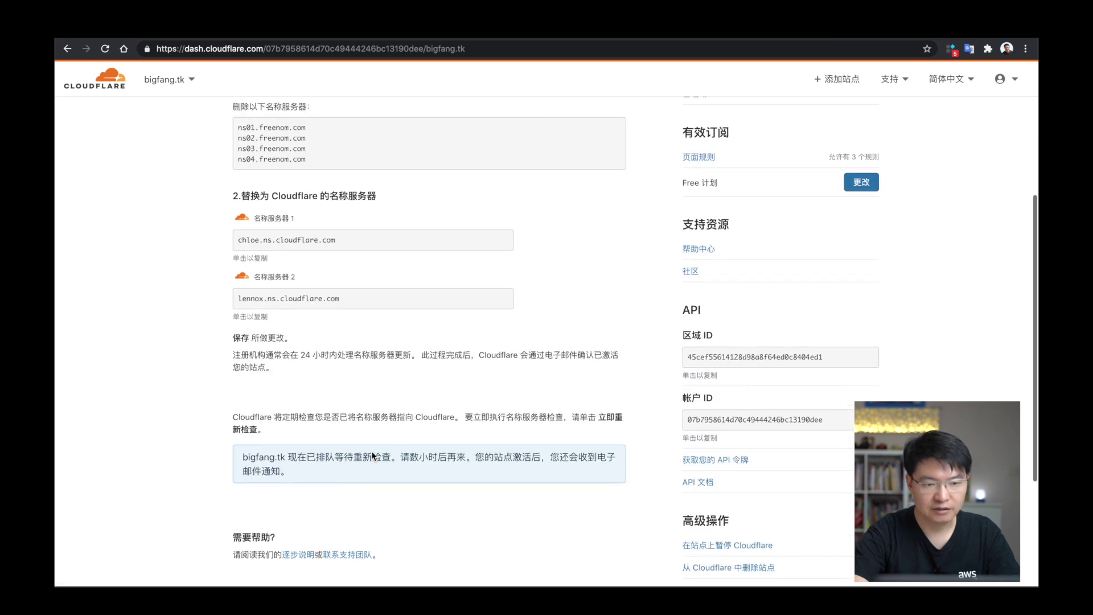
click(102, 86)
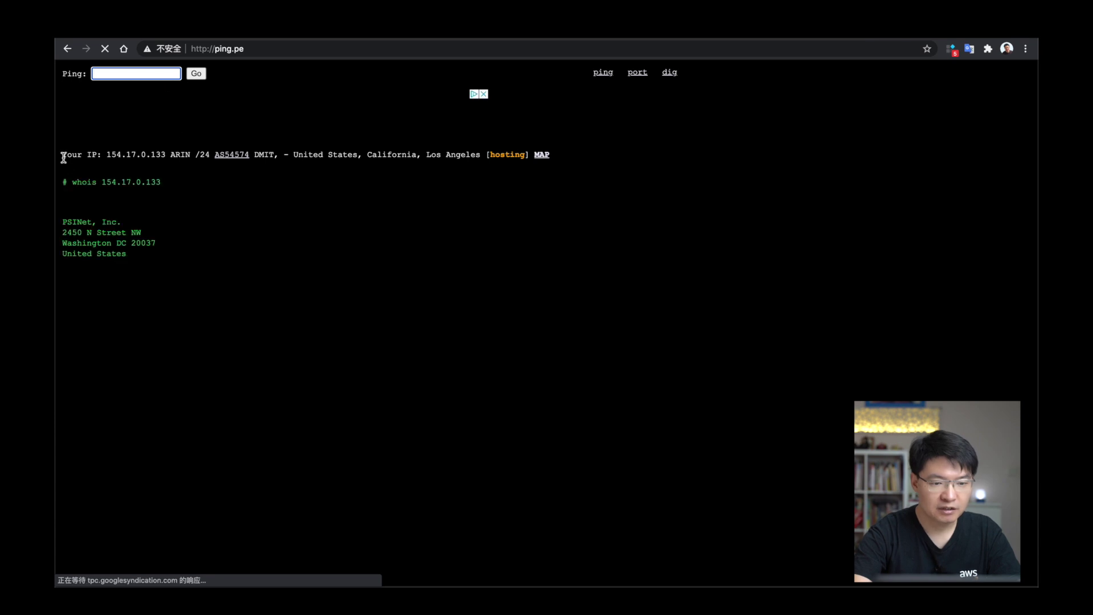
drag(67, 154, 366, 155)
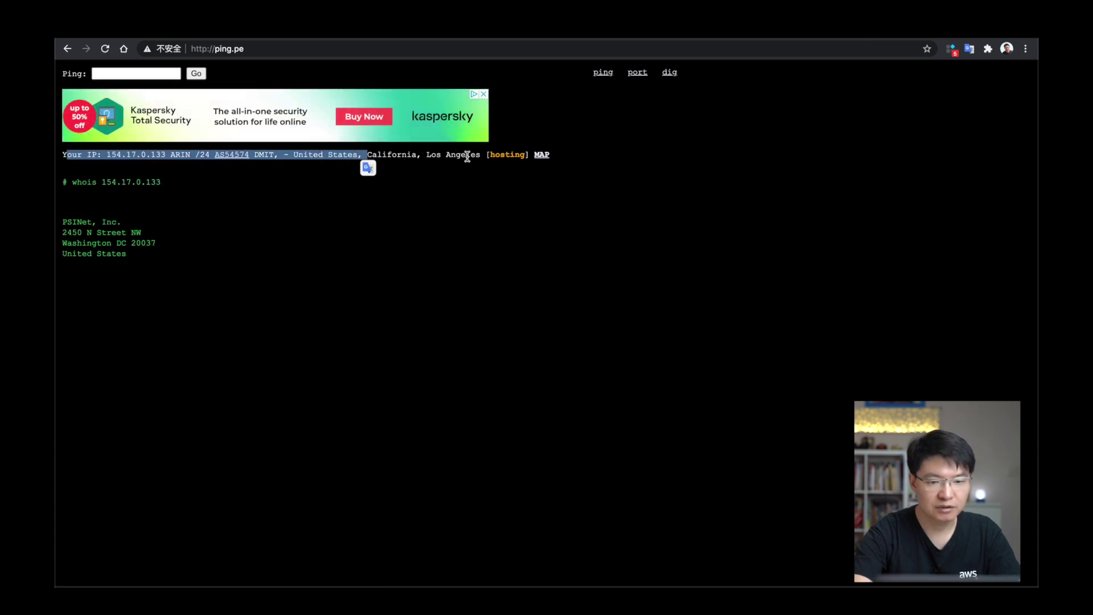
click(140, 74)
text(www.)
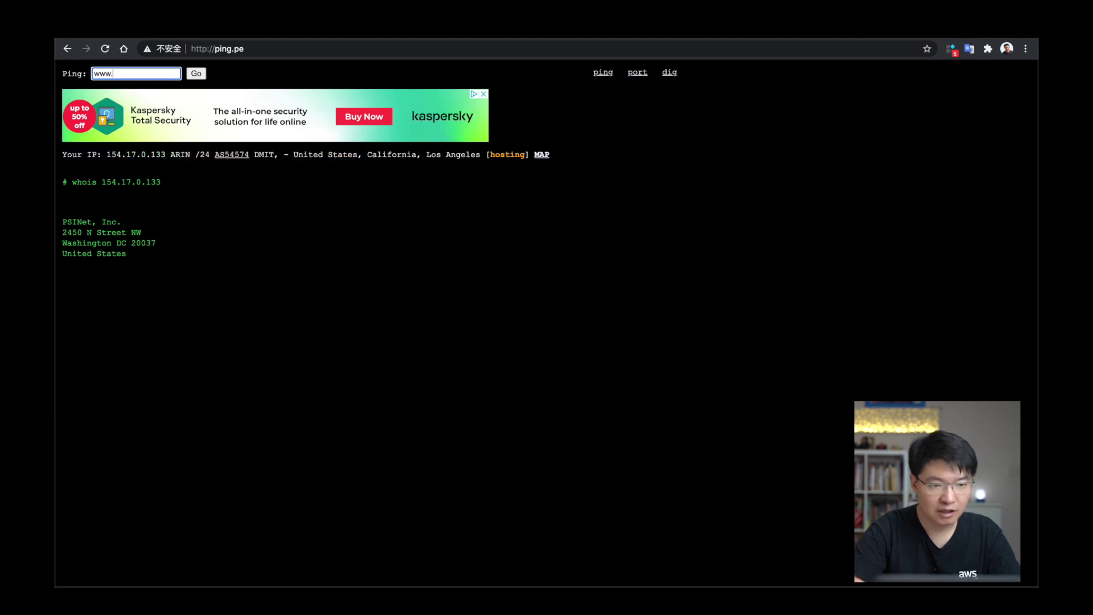
text(bigfang.tk)
key(Return)
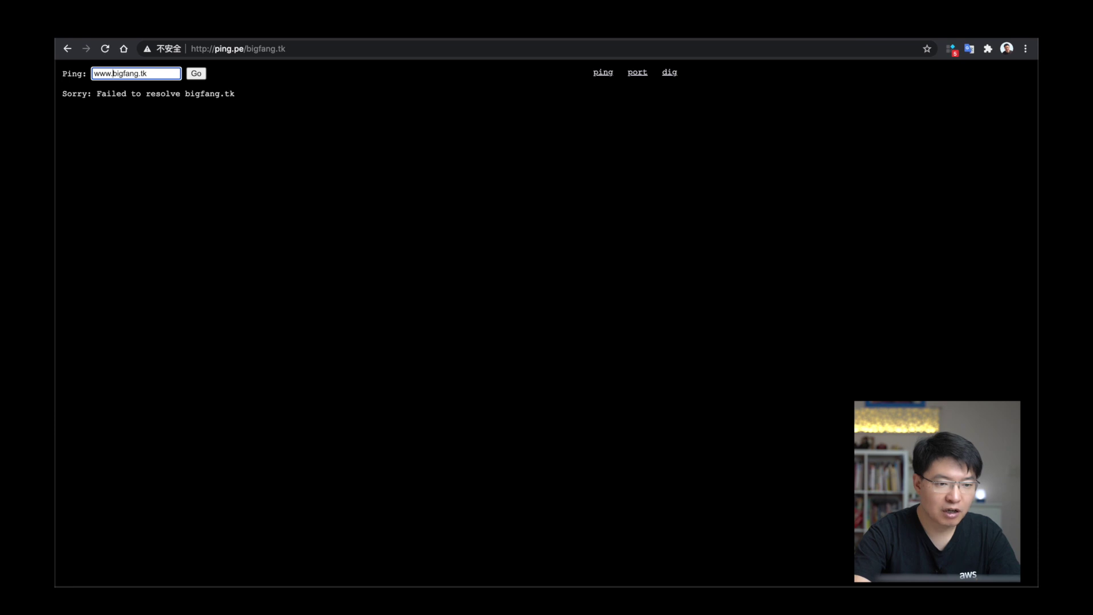